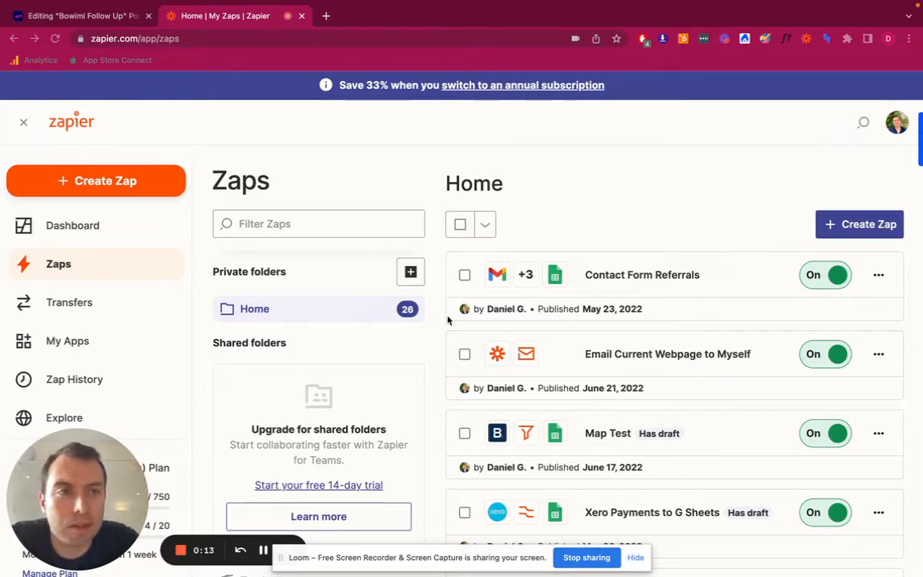
Create a new Zap and choose Bowimi as its trigger app
{"action": "left_click", "coordinate": [132, 181]}
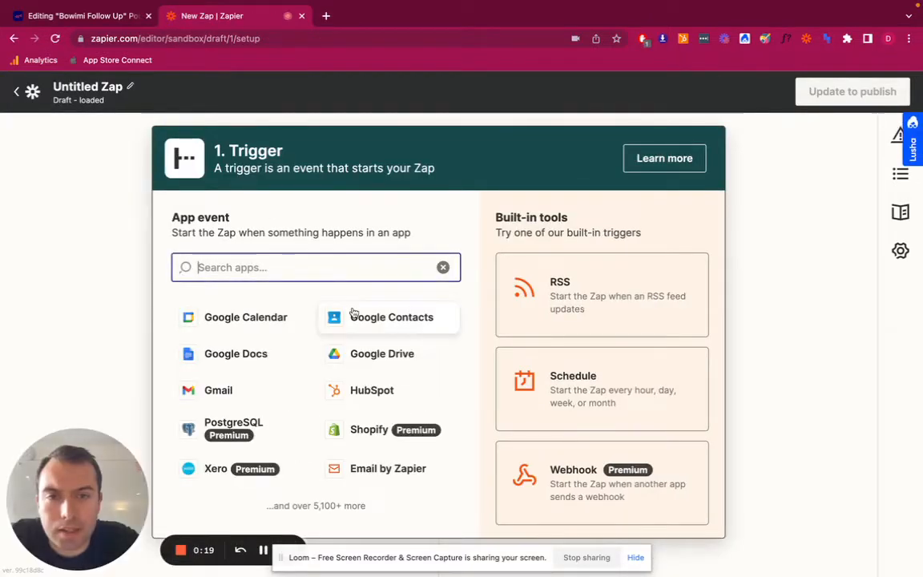
{"action": "type", "text": "bowim"}
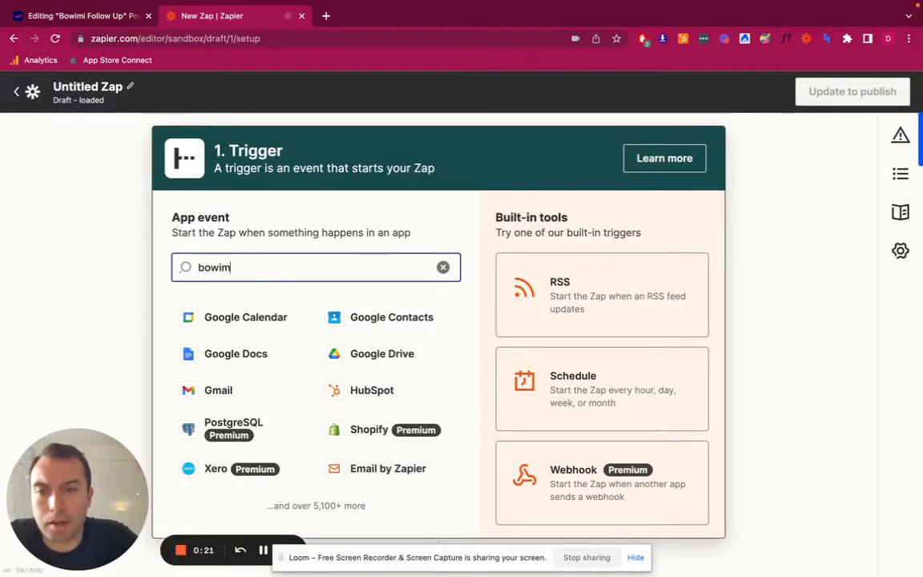
{"action": "type", "text": "i"}
{"action": "left_click", "coordinate": [257, 311]}
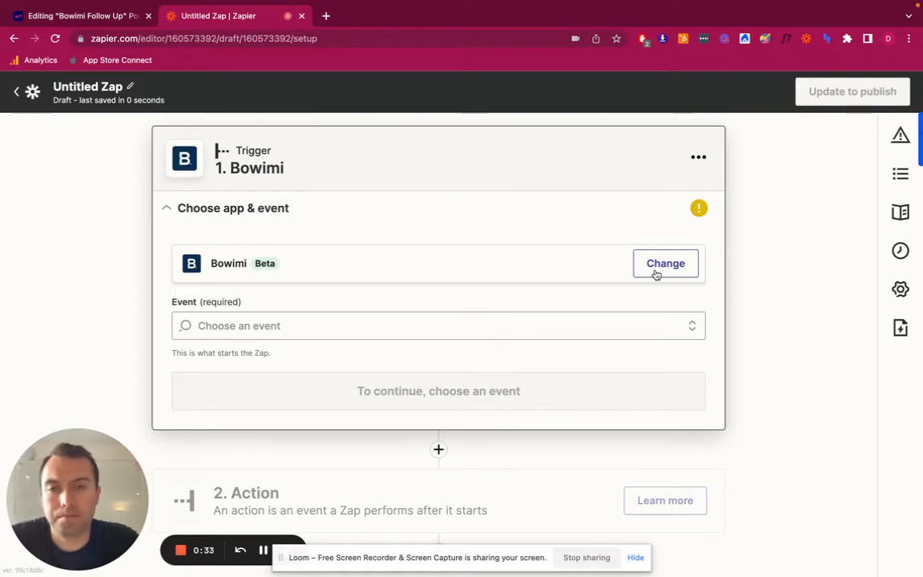
Set the Bowimi trigger event to New Survey Activity and continue to the account selection
{"action": "left_click", "coordinate": [519, 324]}
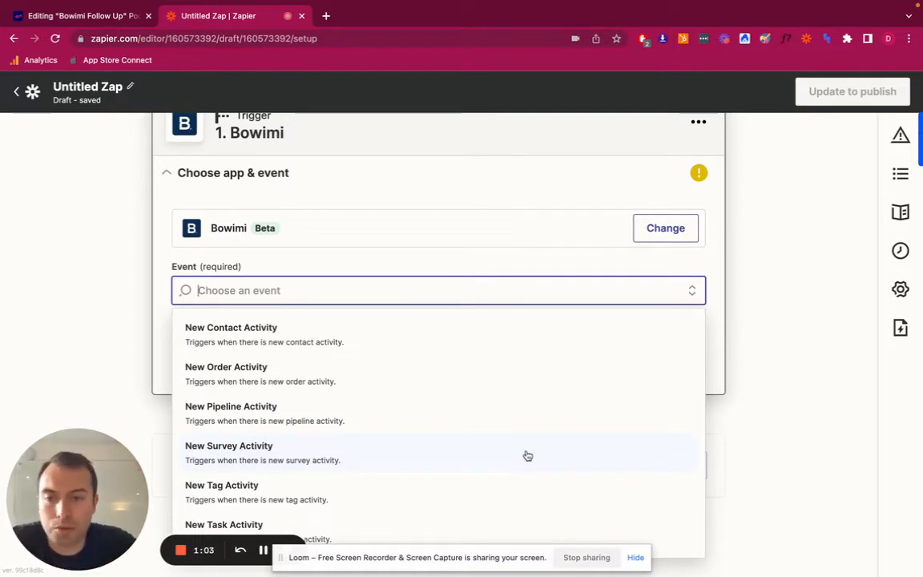
{"action": "left_click", "coordinate": [478, 450]}
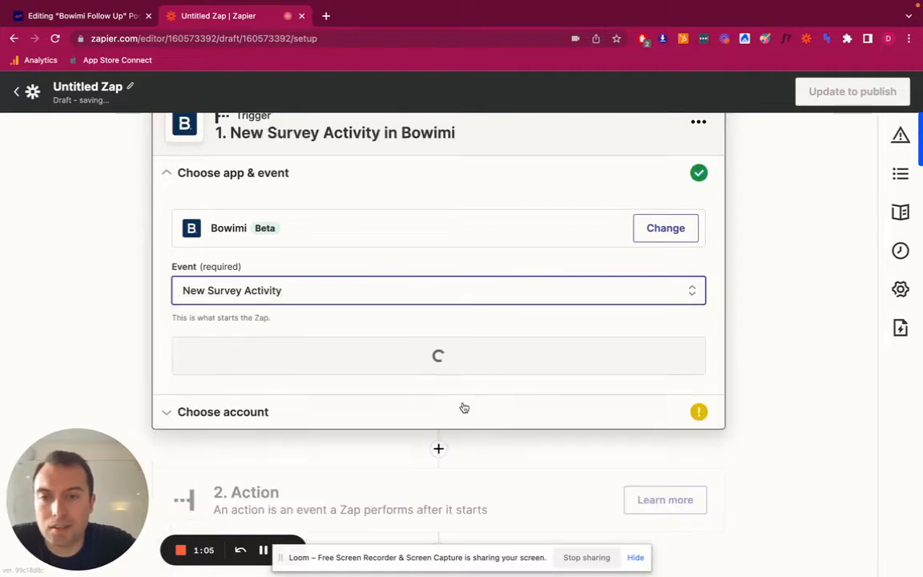
{"action": "left_click", "coordinate": [466, 366]}
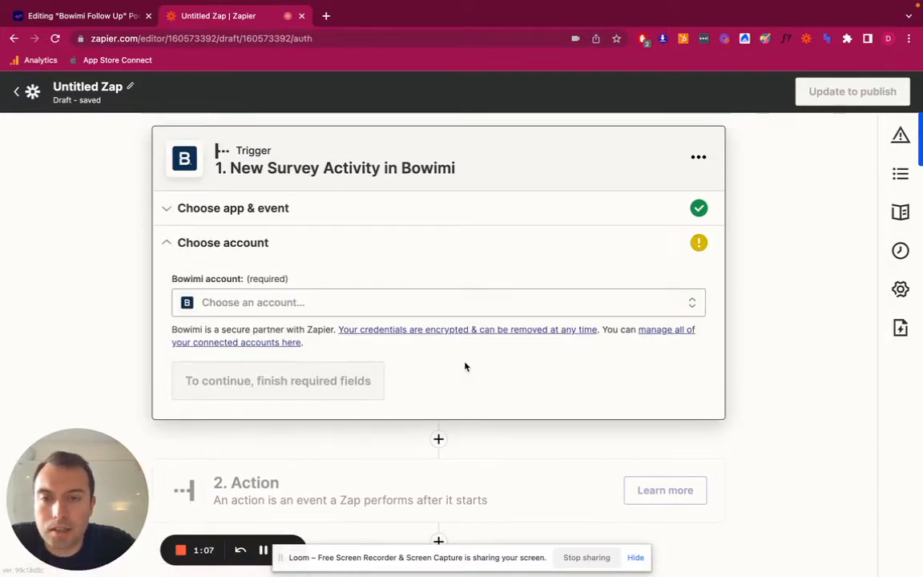
Select the existing Bowimi account for the trigger and run the trigger test with the default activity types
{"action": "left_click", "coordinate": [412, 309]}
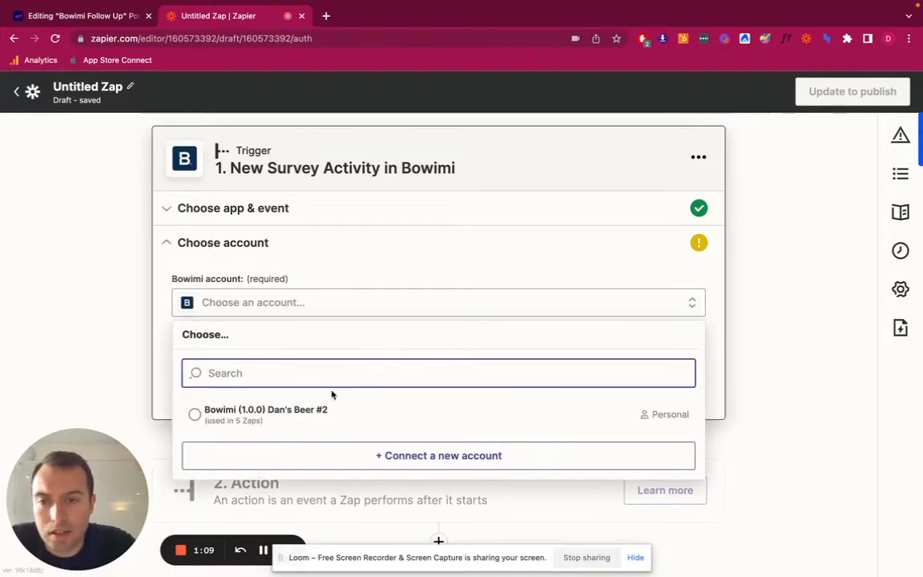
{"action": "left_click", "coordinate": [319, 412]}
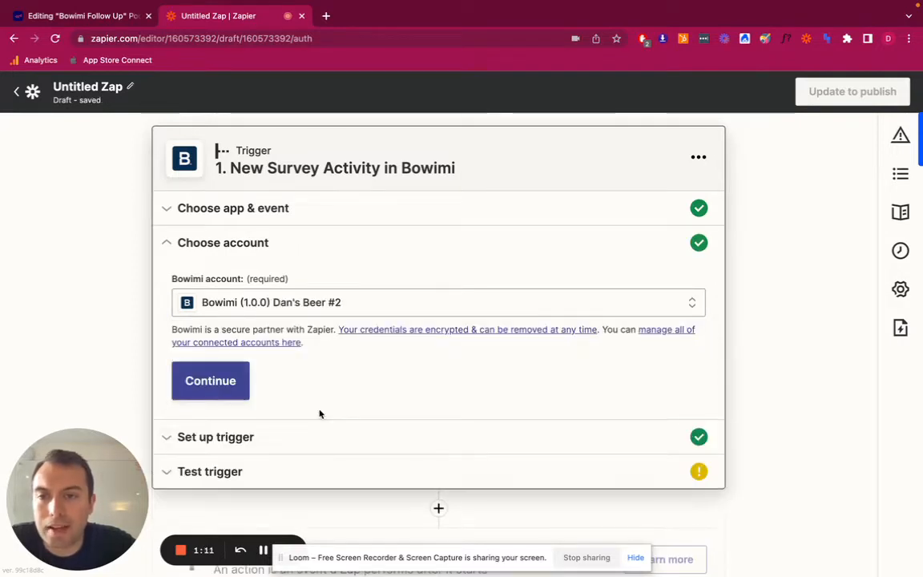
{"action": "left_click", "coordinate": [227, 394]}
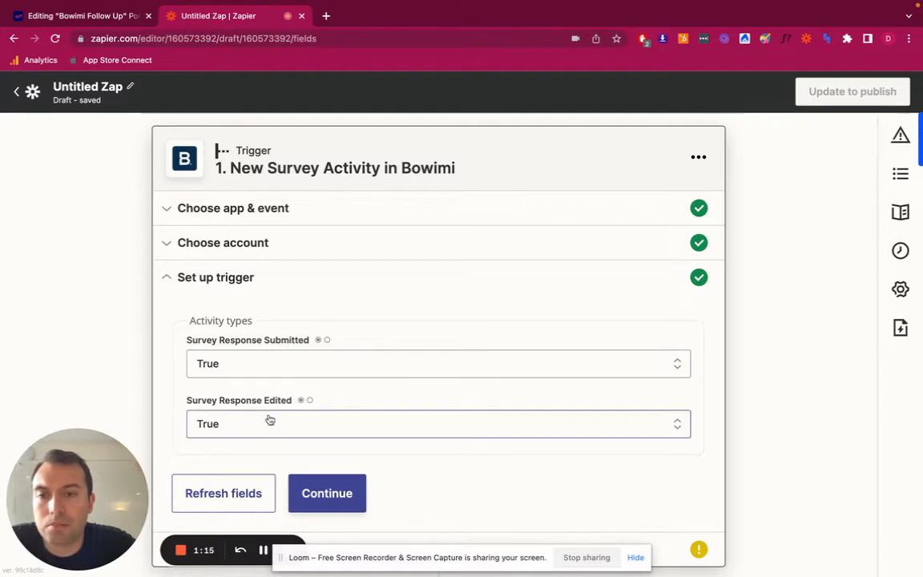
{"action": "left_click", "coordinate": [332, 493]}
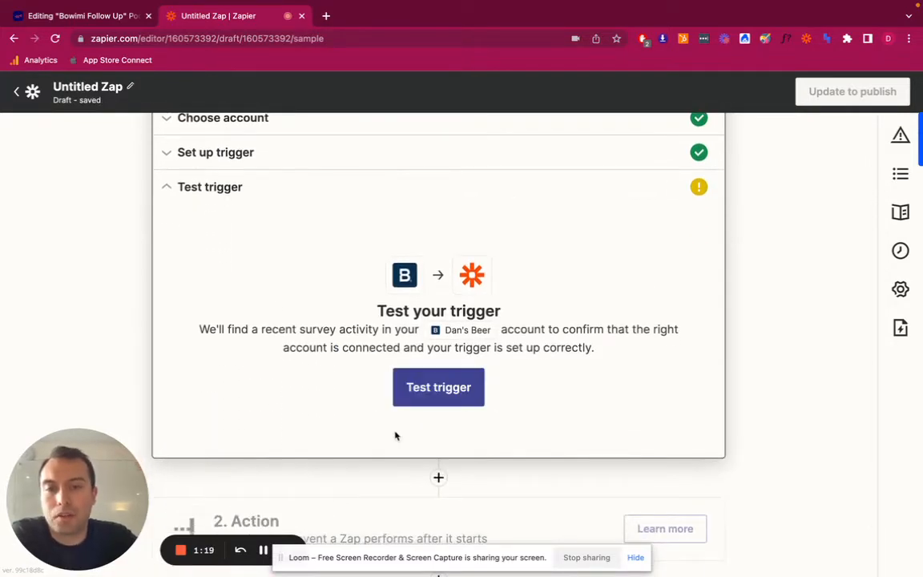
{"action": "left_click", "coordinate": [450, 390]}
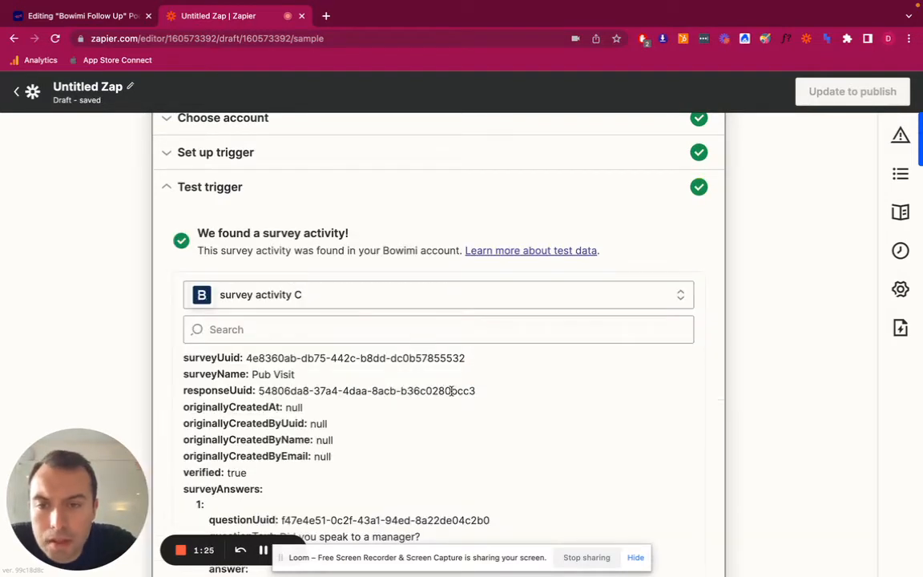
Examine the sample survey activity's data, including the survey answers, location details, location contacts and primary contact
{"action": "scroll", "coordinate": [626, 368], "scroll_direction": "down", "scroll_amount": 1}
{"action": "scroll", "coordinate": [727, 367], "scroll_direction": "down", "scroll_amount": 3}
{"action": "scroll", "coordinate": [411, 391], "scroll_direction": "down", "scroll_amount": 5}
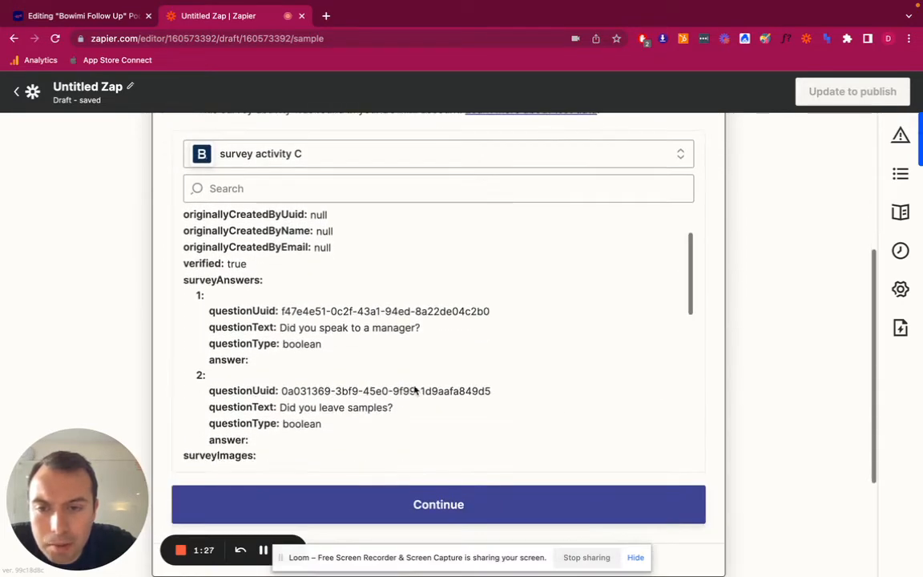
{"action": "scroll", "coordinate": [413, 387], "scroll_direction": "up", "scroll_amount": 5}
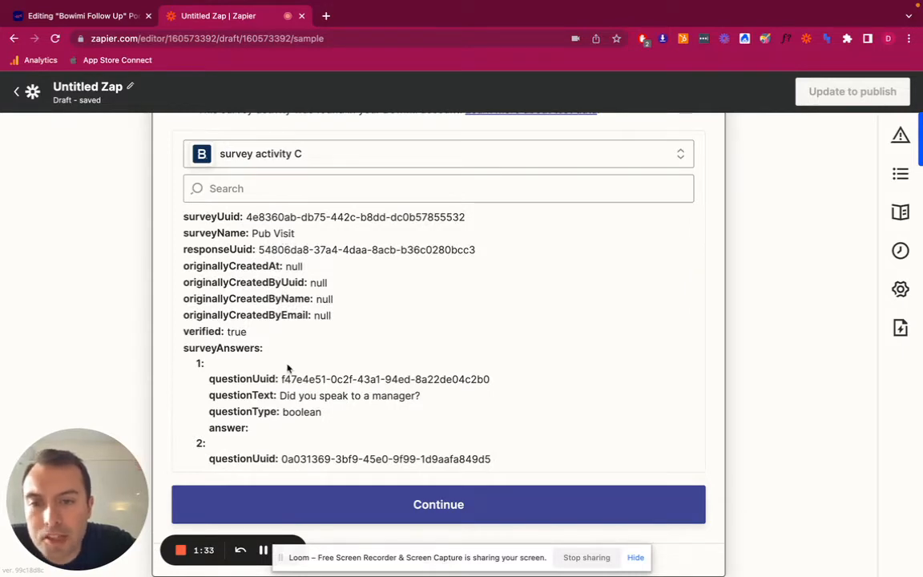
{"action": "scroll", "coordinate": [290, 353], "scroll_direction": "down", "scroll_amount": 3}
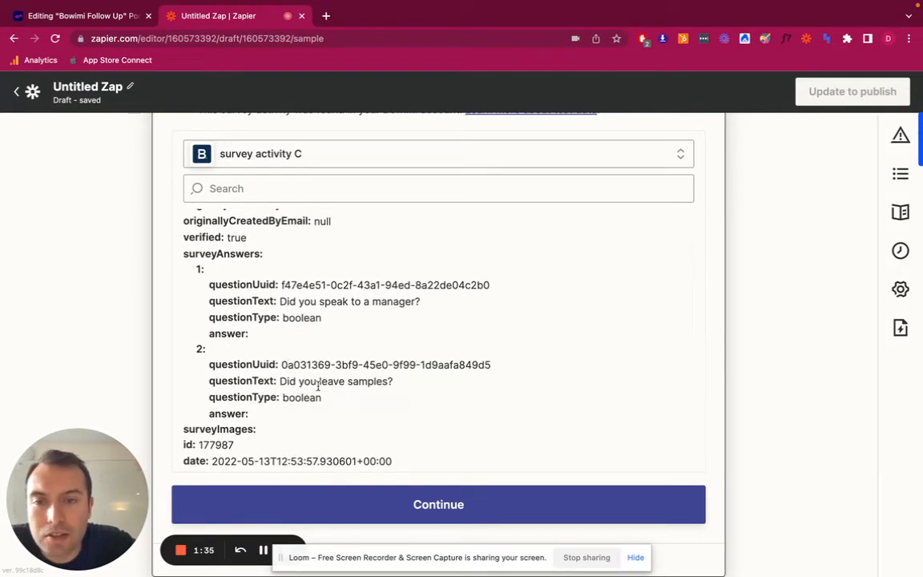
{"action": "scroll", "coordinate": [278, 387], "scroll_direction": "down", "scroll_amount": 2}
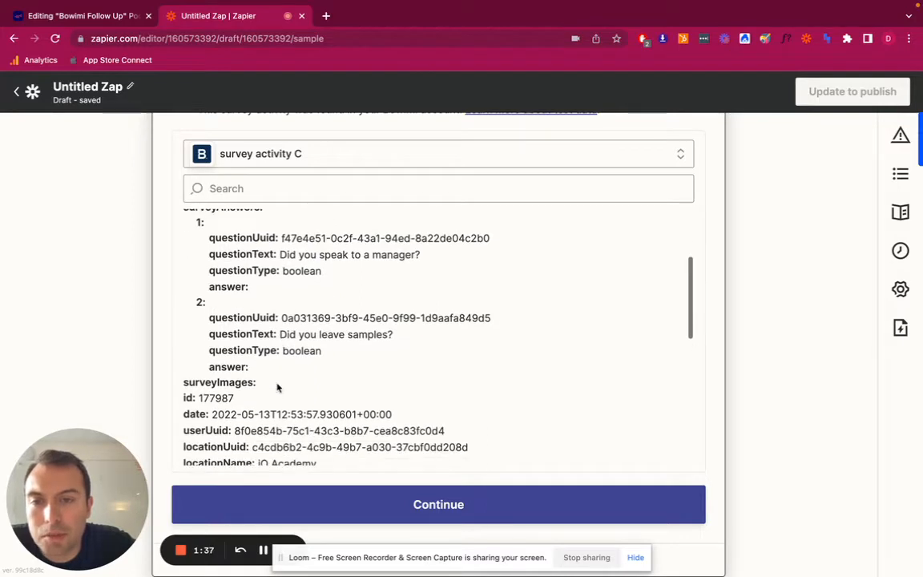
{"action": "scroll", "coordinate": [337, 449], "scroll_direction": "down", "scroll_amount": 2}
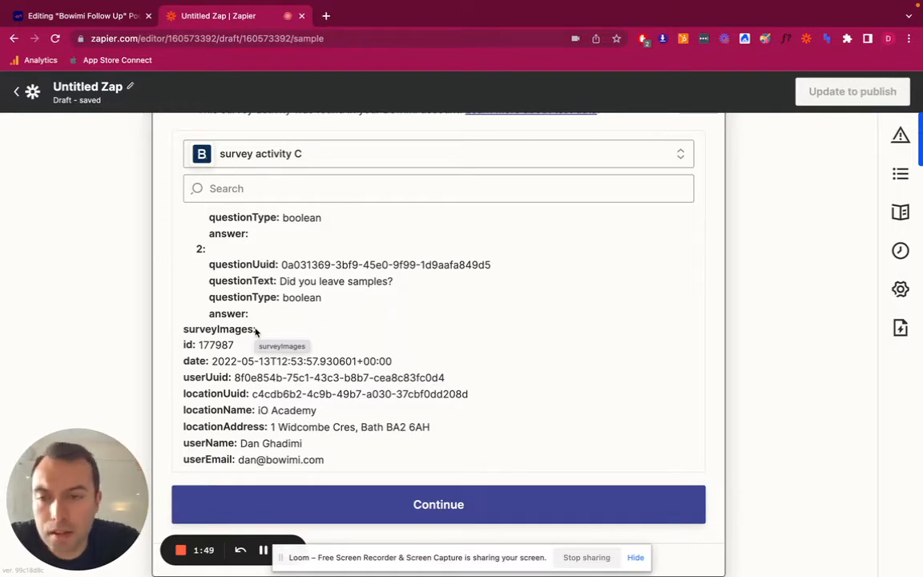
{"action": "scroll", "coordinate": [254, 330], "scroll_direction": "down", "scroll_amount": 3}
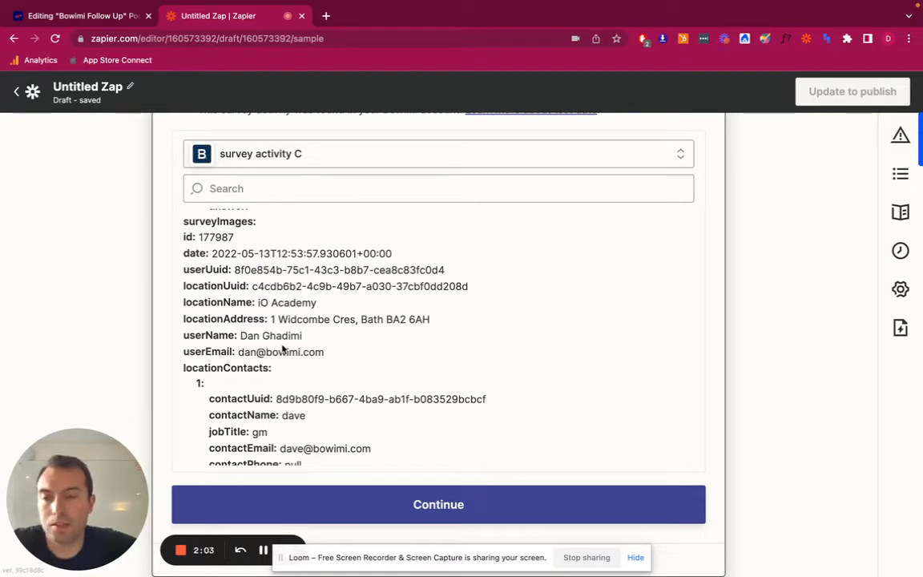
{"action": "scroll", "coordinate": [282, 347], "scroll_direction": "down", "scroll_amount": 5}
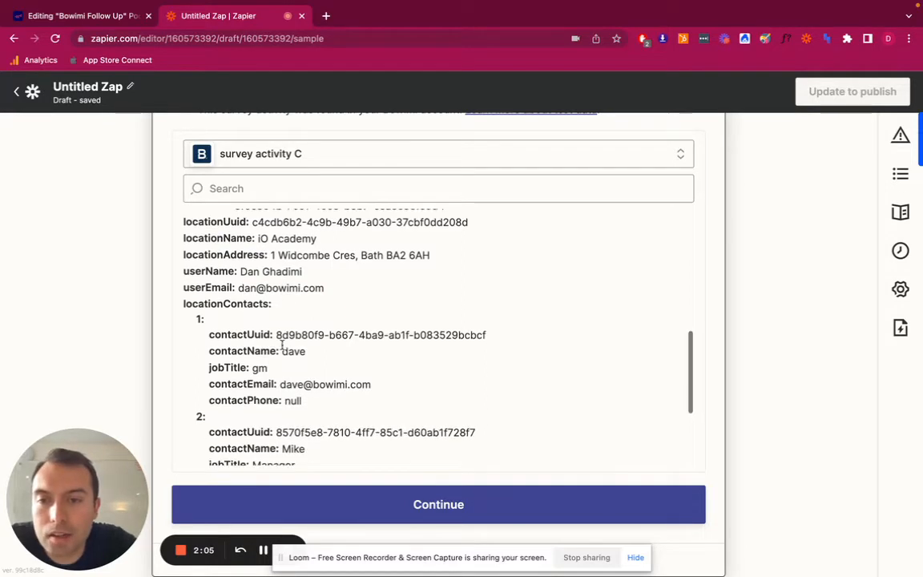
{"action": "scroll", "coordinate": [282, 348], "scroll_direction": "down", "scroll_amount": 1}
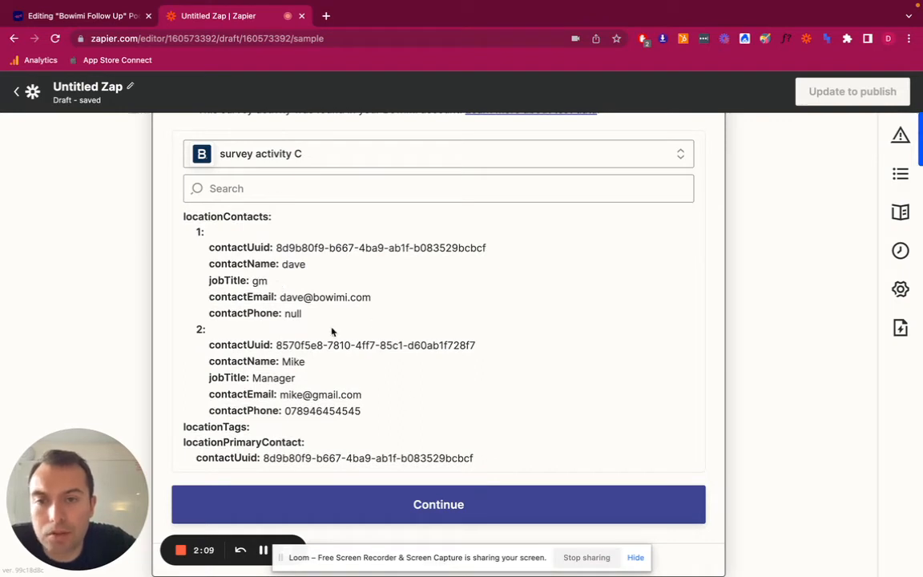
{"action": "scroll", "coordinate": [324, 342], "scroll_direction": "down", "scroll_amount": 3}
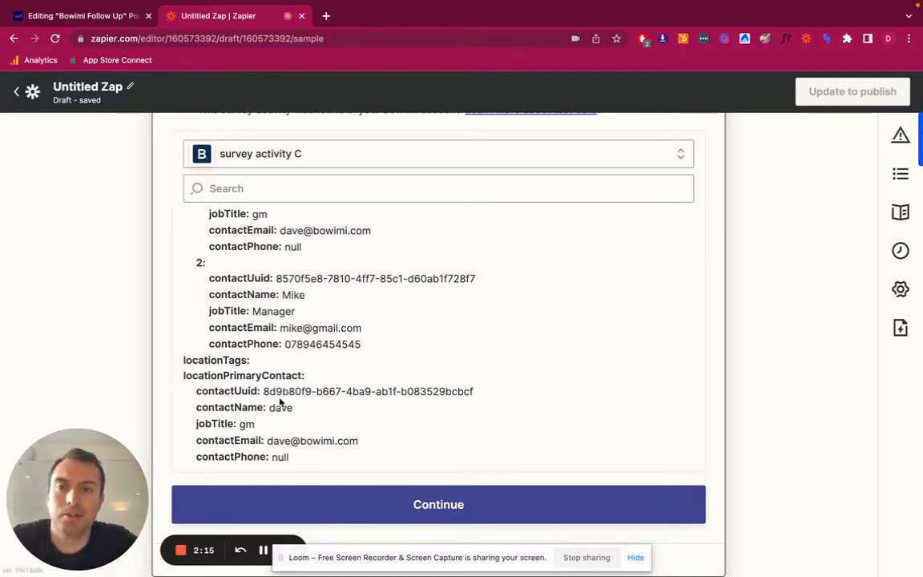
{"action": "scroll", "coordinate": [281, 402], "scroll_direction": "up", "scroll_amount": 3}
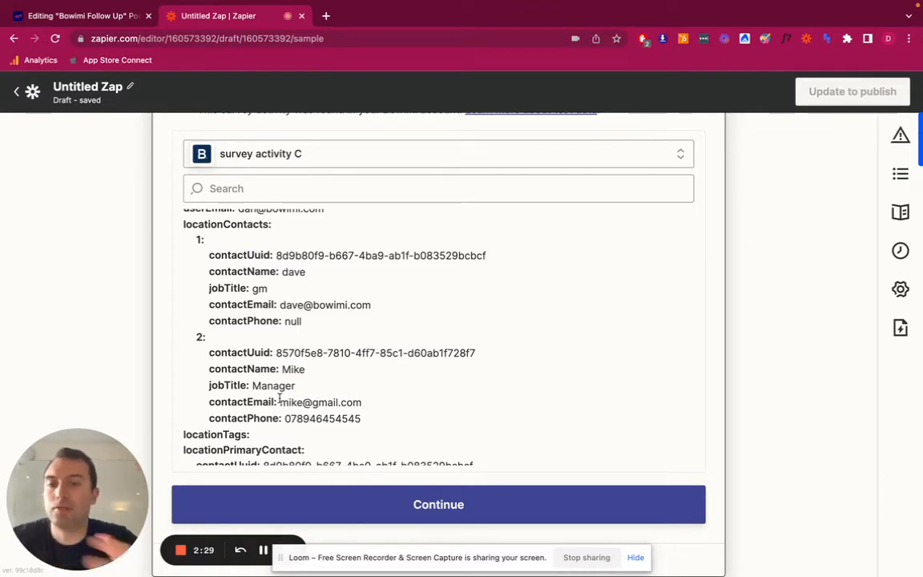
{"action": "scroll", "coordinate": [279, 398], "scroll_direction": "down", "scroll_amount": 2}
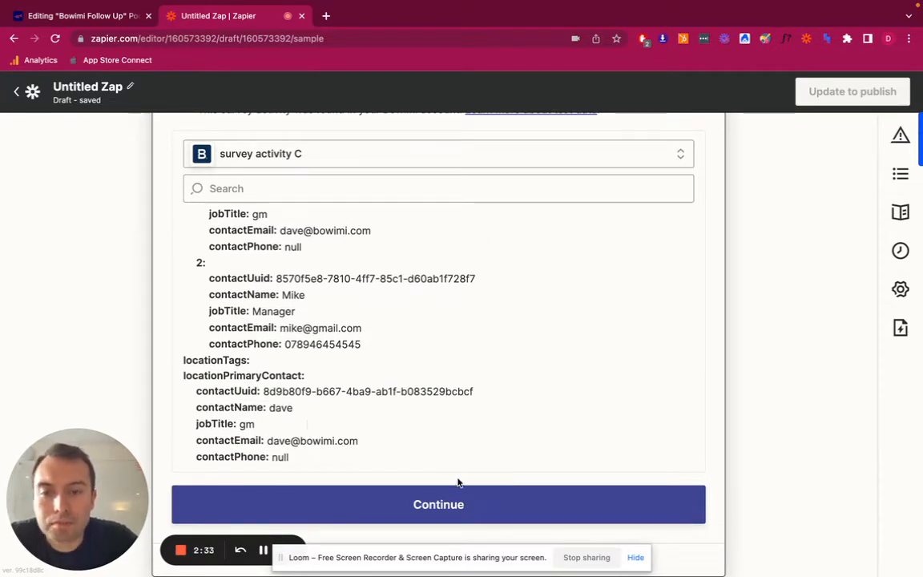
Accept the trigger's test data and choose Gmail as the app for the Zap's action
{"action": "left_click", "coordinate": [453, 504]}
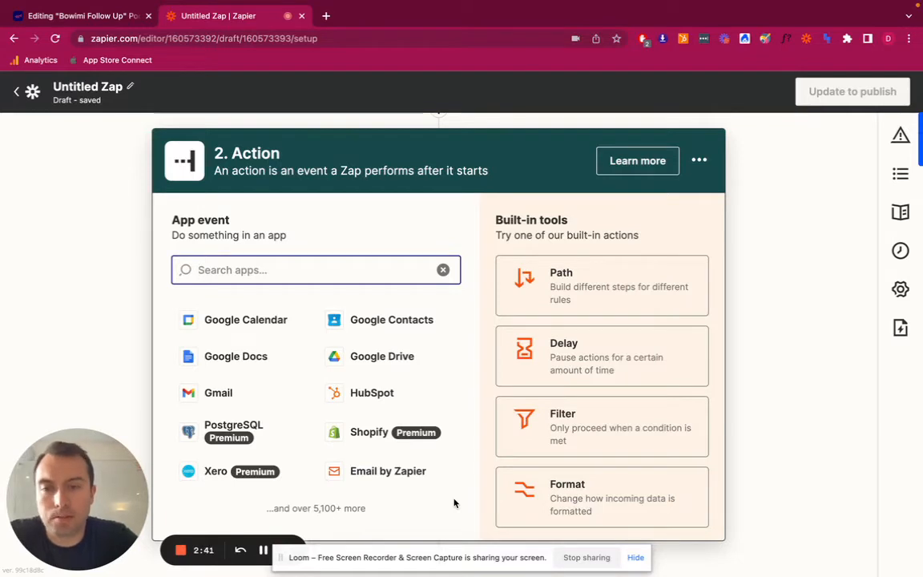
{"action": "type", "text": "gm"}
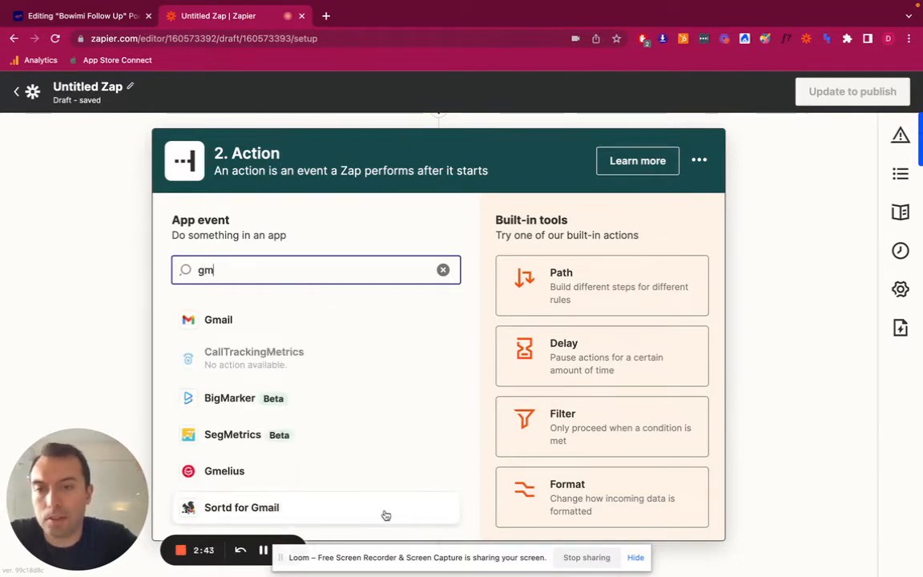
{"action": "left_click", "coordinate": [267, 321]}
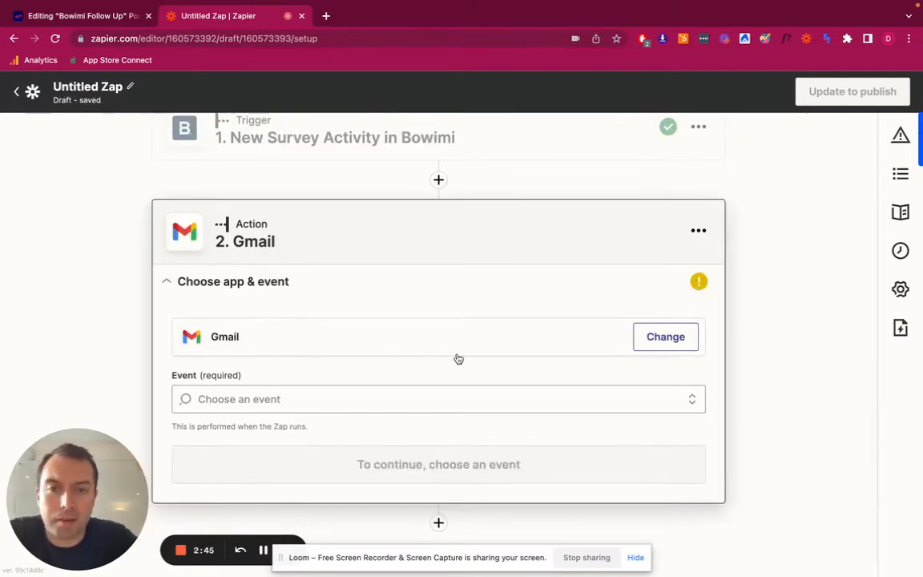
Set the Gmail action event to Send Email and continue to the account selection
{"action": "left_click", "coordinate": [346, 394]}
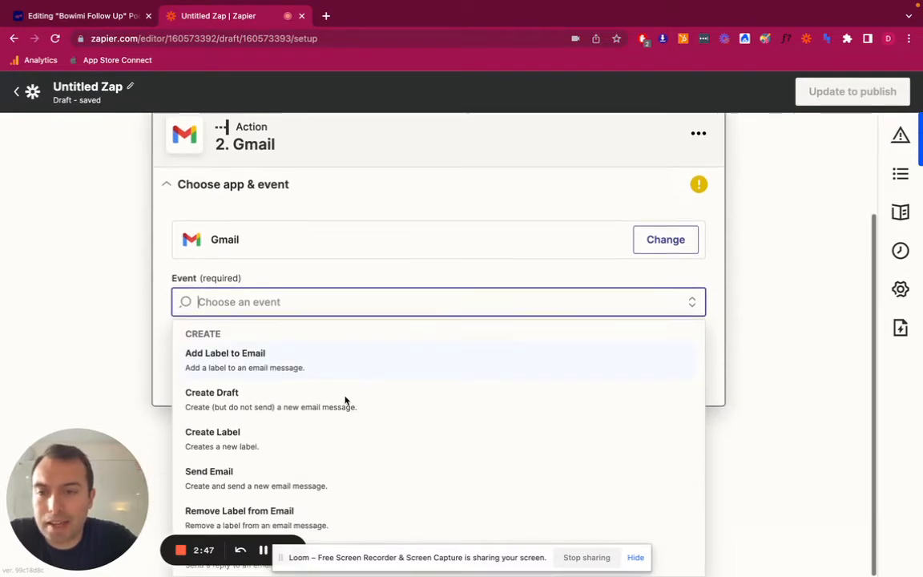
{"action": "scroll", "coordinate": [346, 400], "scroll_direction": "down", "scroll_amount": 2}
{"action": "scroll", "coordinate": [346, 400], "scroll_direction": "up", "scroll_amount": 2}
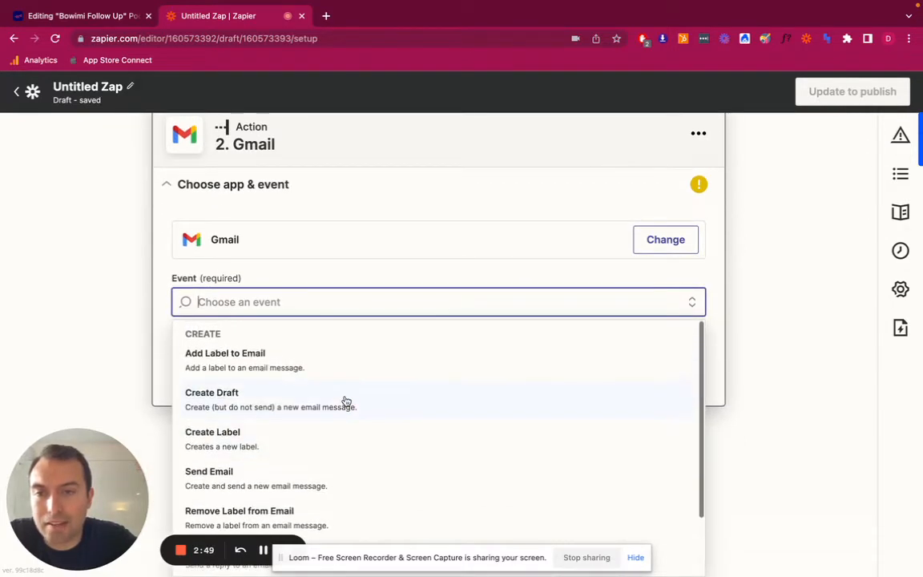
{"action": "scroll", "coordinate": [346, 400], "scroll_direction": "down", "scroll_amount": 1}
{"action": "scroll", "coordinate": [346, 401], "scroll_direction": "down", "scroll_amount": 2}
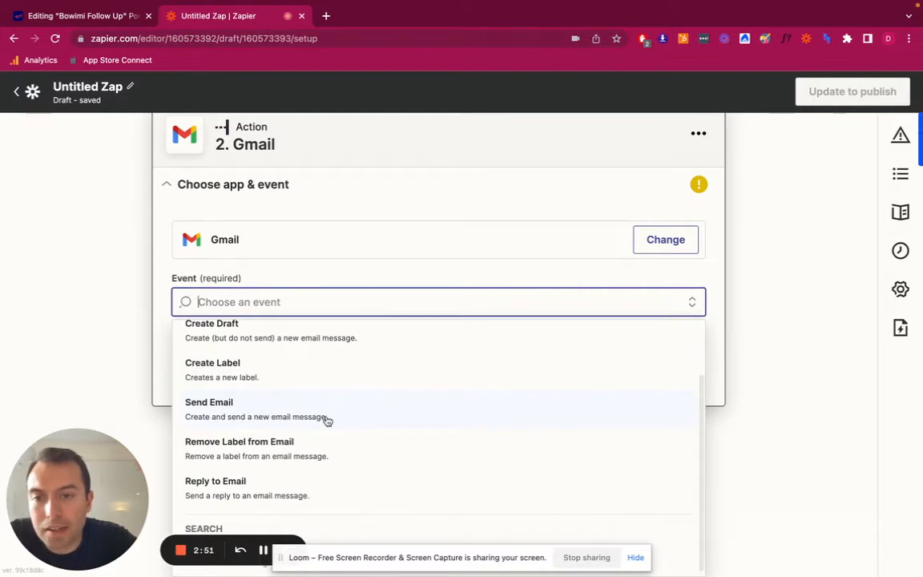
{"action": "left_click", "coordinate": [327, 418]}
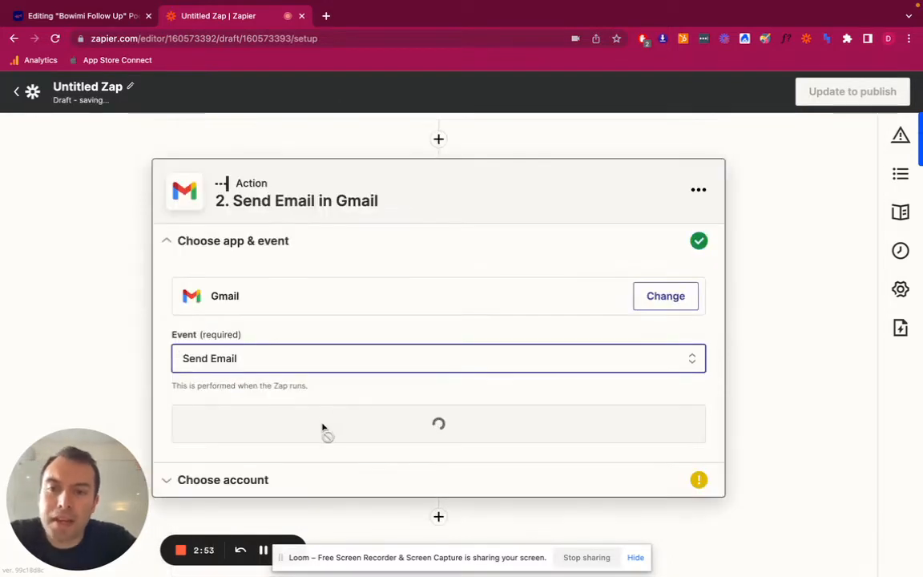
{"action": "left_click", "coordinate": [324, 428]}
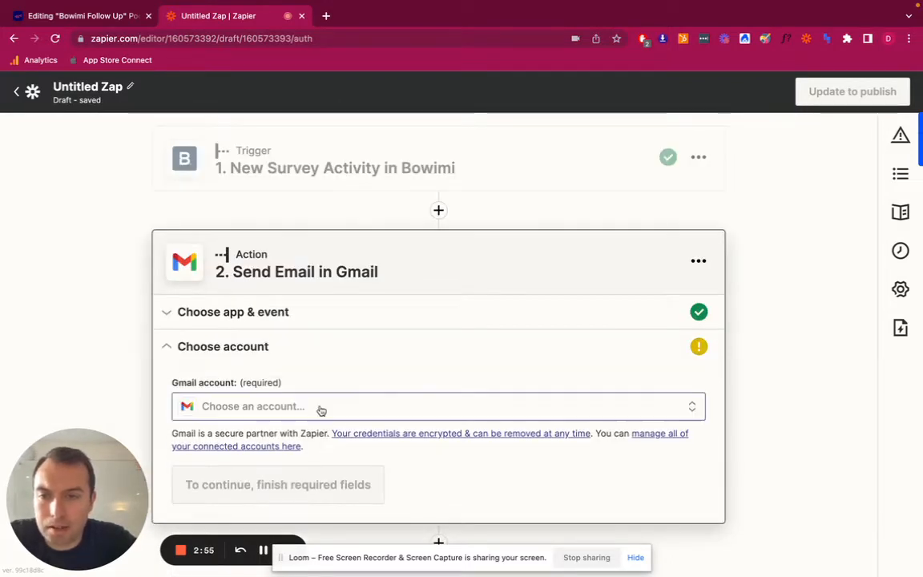
Select the existing Gmail account for the Send Email action and continue to the action setup
{"action": "left_click", "coordinate": [331, 406]}
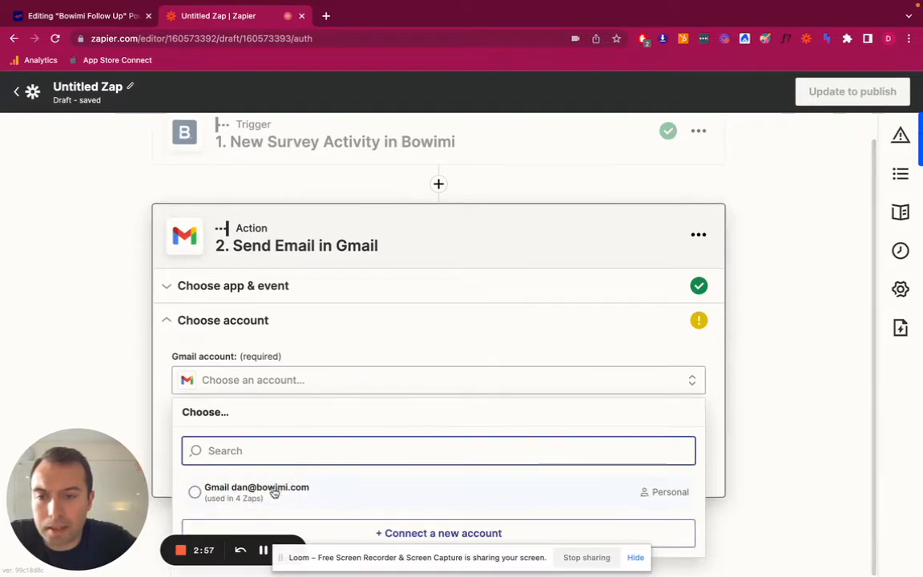
{"action": "left_click", "coordinate": [273, 491]}
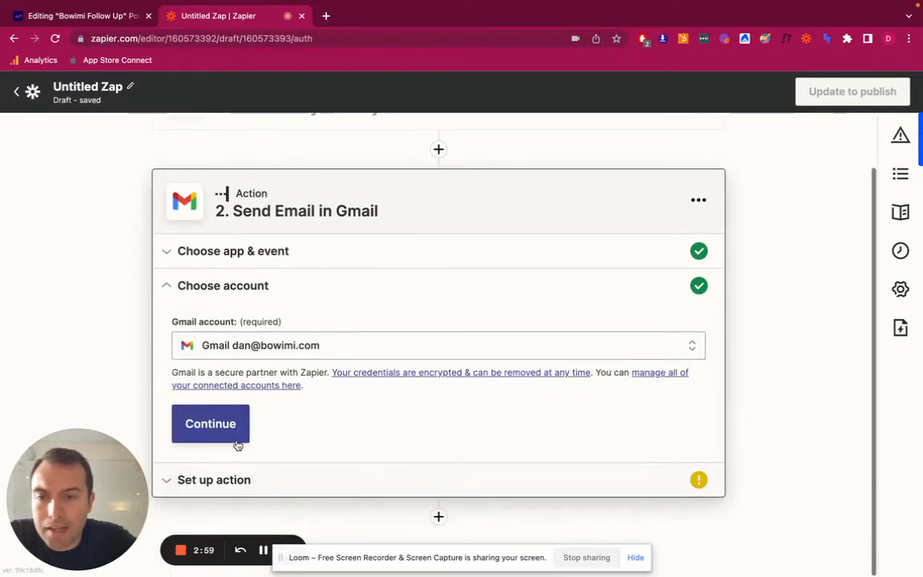
{"action": "left_click", "coordinate": [237, 440]}
Set the email's To recipient to the survey activity's Location Primary Contact Contact Email field
{"action": "scroll", "coordinate": [280, 432], "scroll_direction": "down", "scroll_amount": 3}
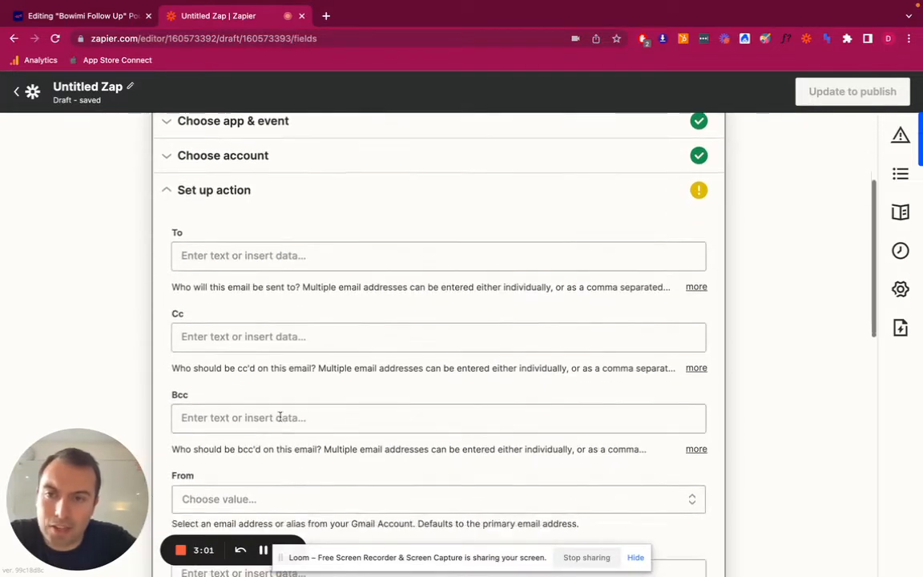
{"action": "left_click", "coordinate": [302, 258]}
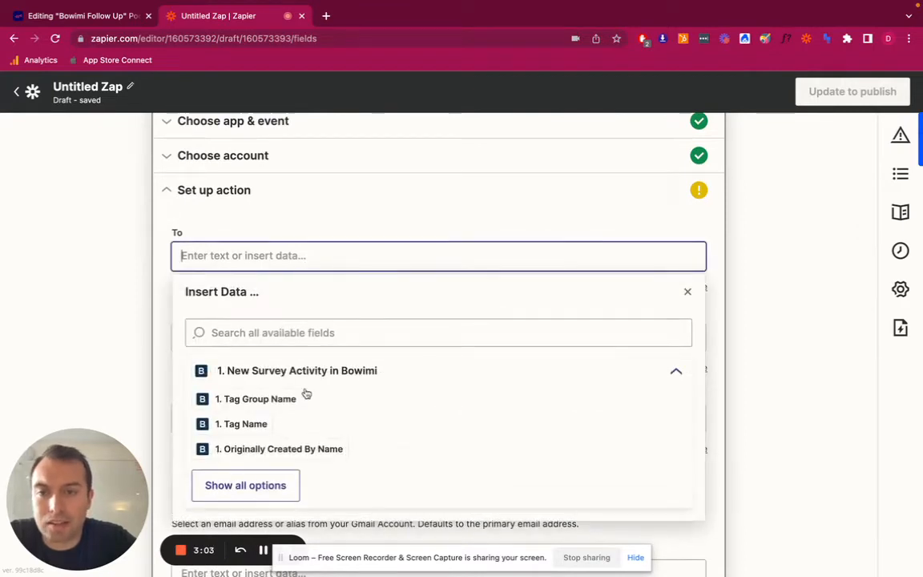
{"action": "left_click", "coordinate": [285, 335]}
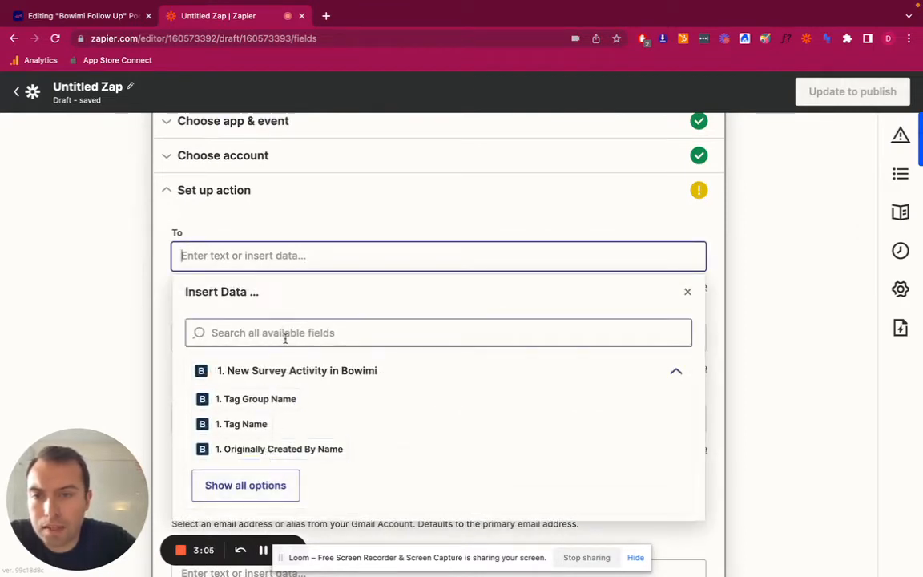
{"action": "type", "text": "prima"}
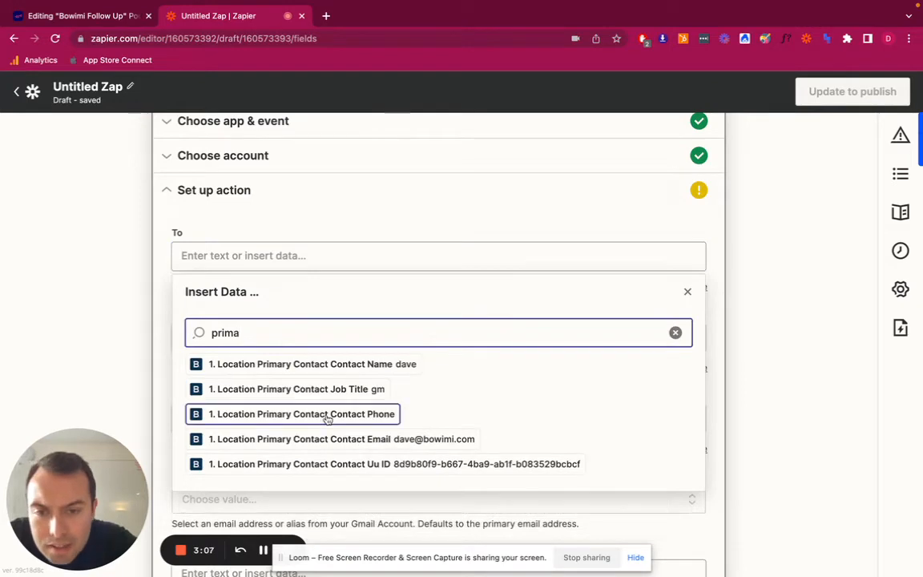
{"action": "left_click", "coordinate": [333, 442]}
{"action": "left_click", "coordinate": [115, 270]}
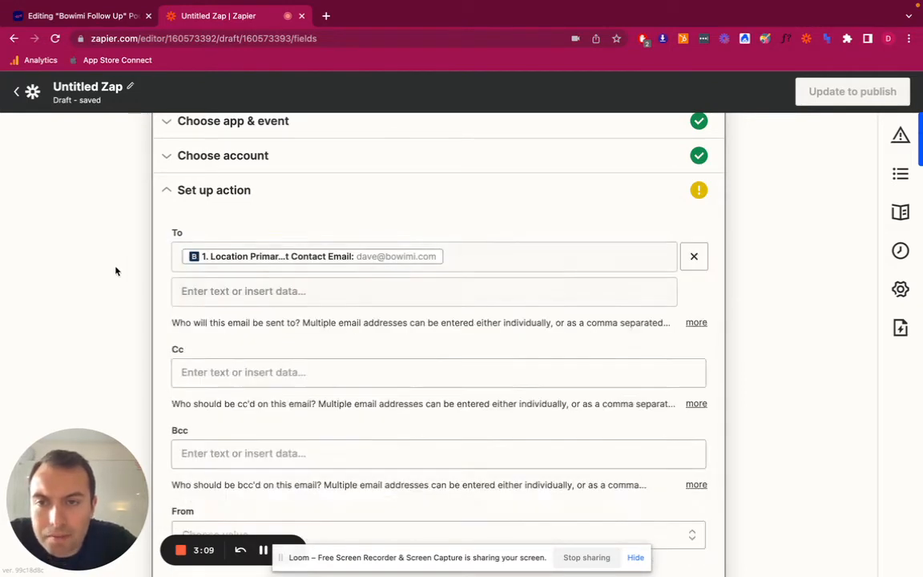
Set the From address to the connected Gmail account's own email address
{"action": "scroll", "coordinate": [277, 347], "scroll_direction": "down", "scroll_amount": 5}
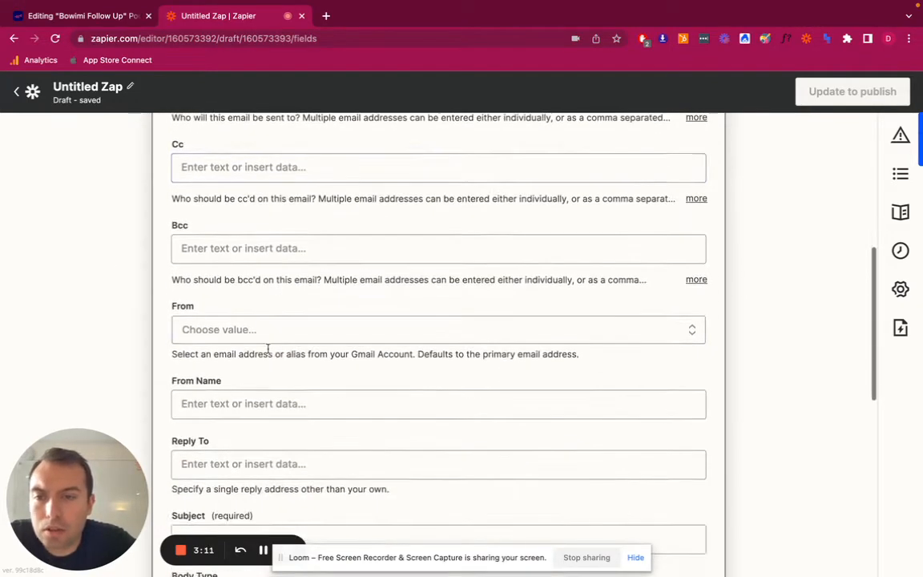
{"action": "left_click", "coordinate": [249, 334]}
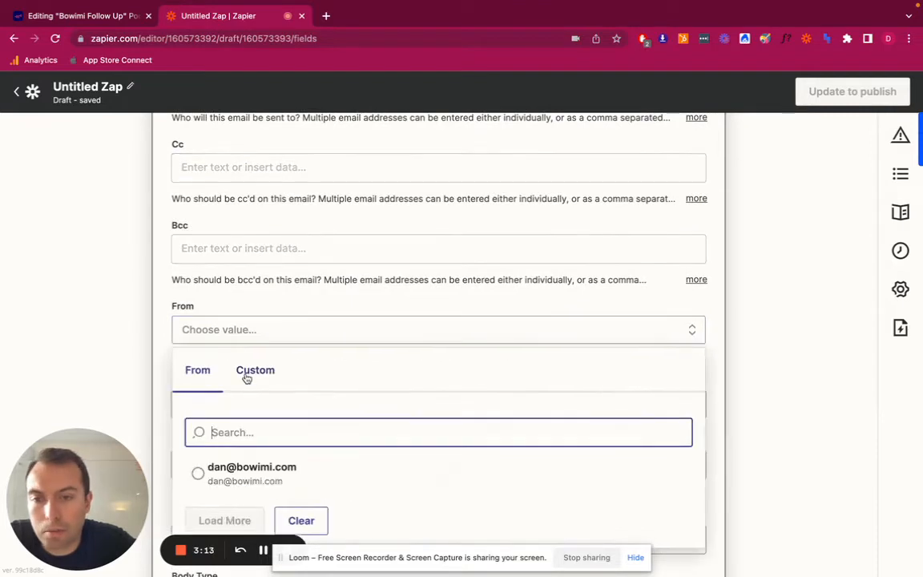
{"action": "left_click", "coordinate": [240, 471]}
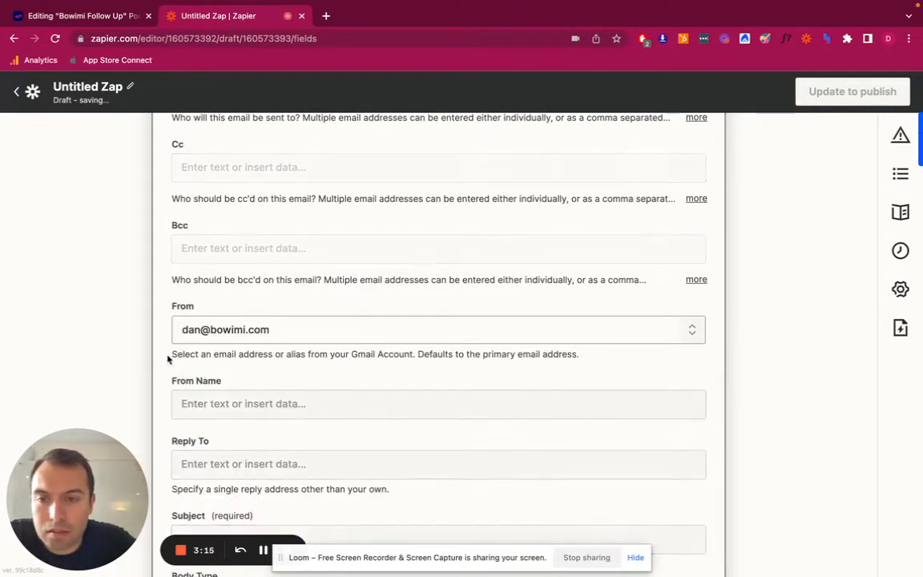
Set the email subject to "Follow Up - " followed by the Location Name field from the survey activity
{"action": "scroll", "coordinate": [145, 348], "scroll_direction": "down", "scroll_amount": 3}
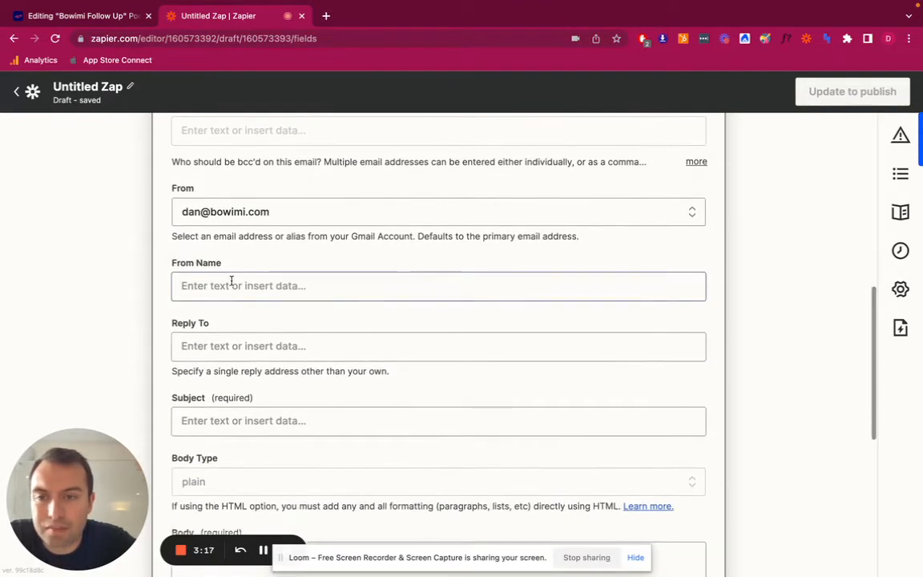
{"action": "scroll", "coordinate": [145, 344], "scroll_direction": "down", "scroll_amount": 3}
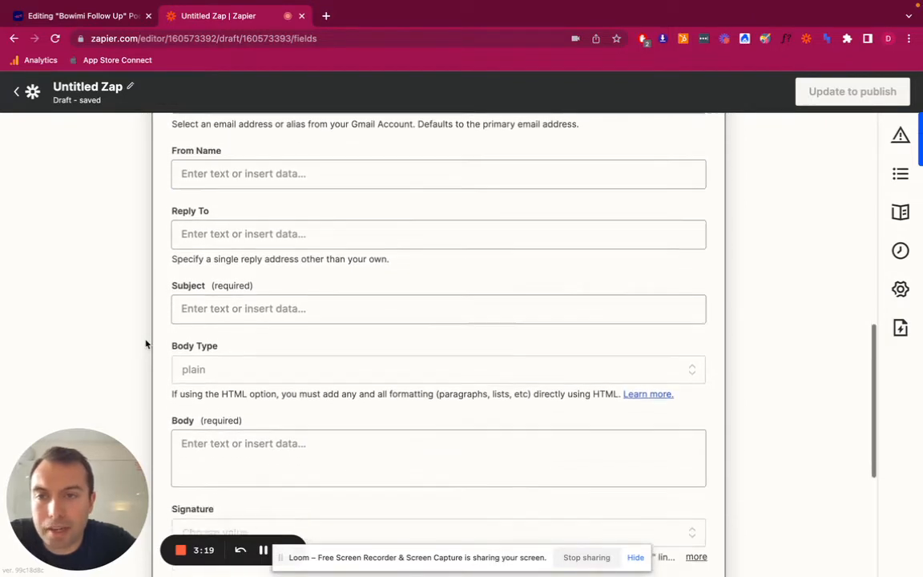
{"action": "left_click", "coordinate": [246, 300]}
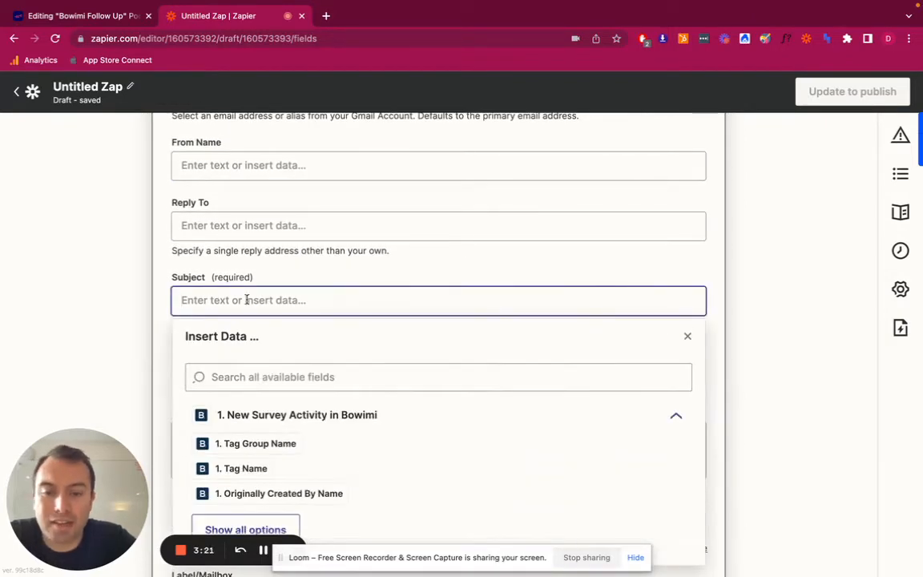
{"action": "type", "text": "Follow Up"}
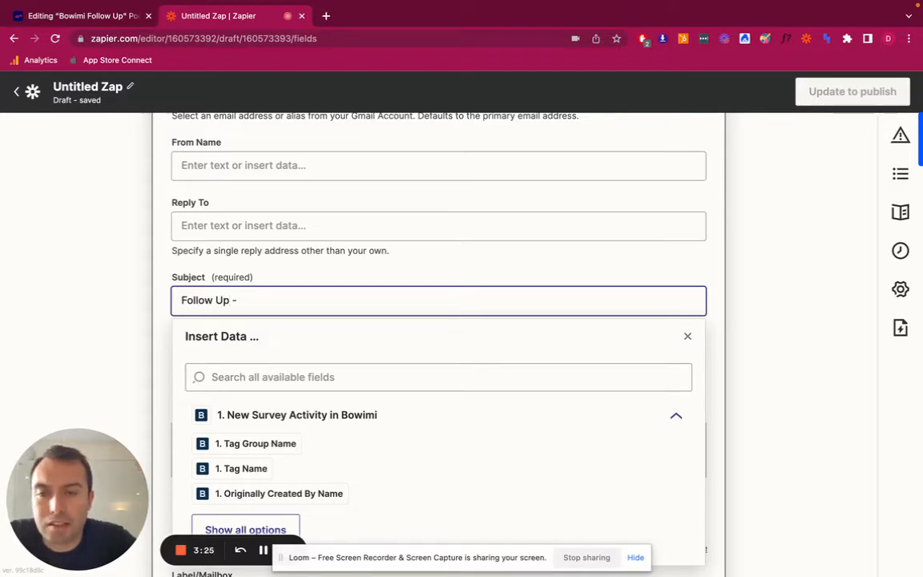
{"action": "type", "text": " -"}
{"action": "left_click", "coordinate": [272, 377]}
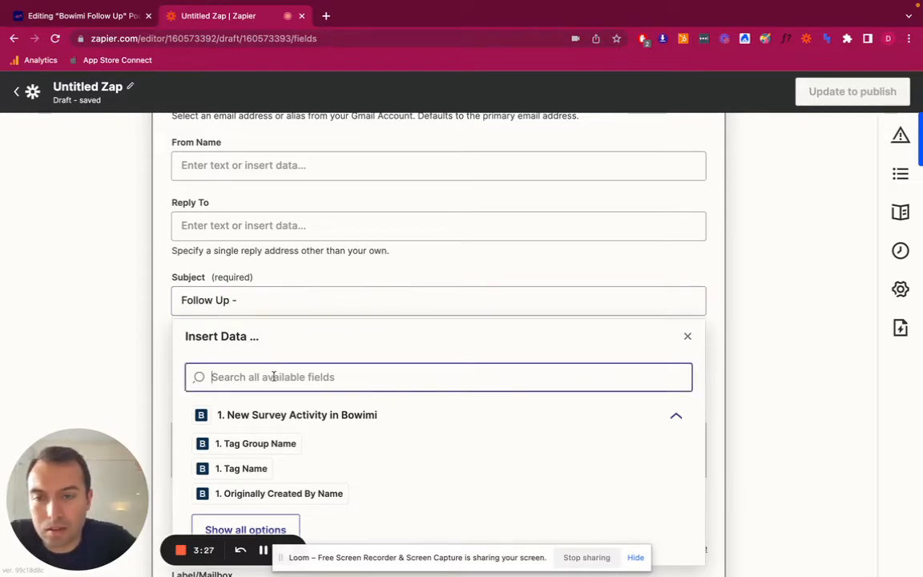
{"action": "type", "text": "loca"}
{"action": "scroll", "coordinate": [323, 439], "scroll_direction": "down", "scroll_amount": 1}
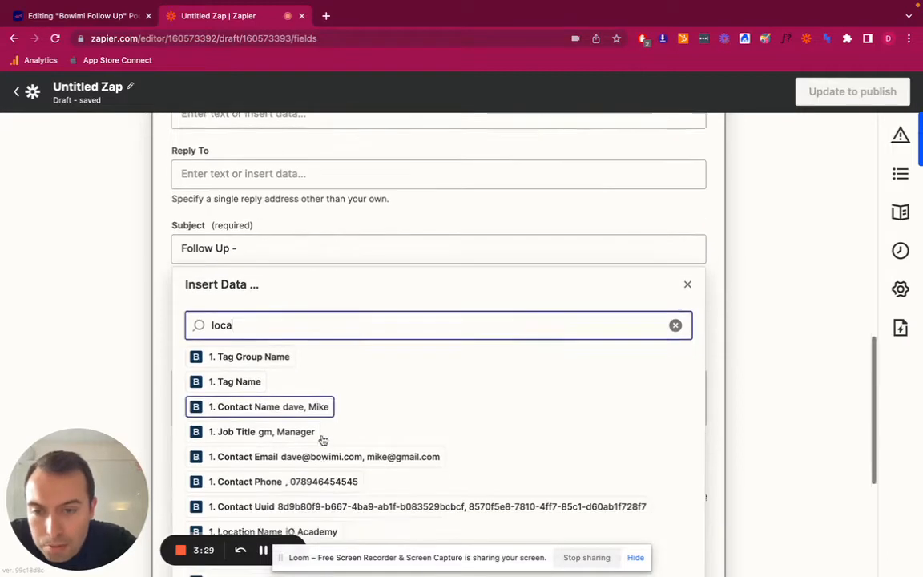
{"action": "scroll", "coordinate": [323, 439], "scroll_direction": "down", "scroll_amount": 2}
{"action": "left_click", "coordinate": [308, 452]}
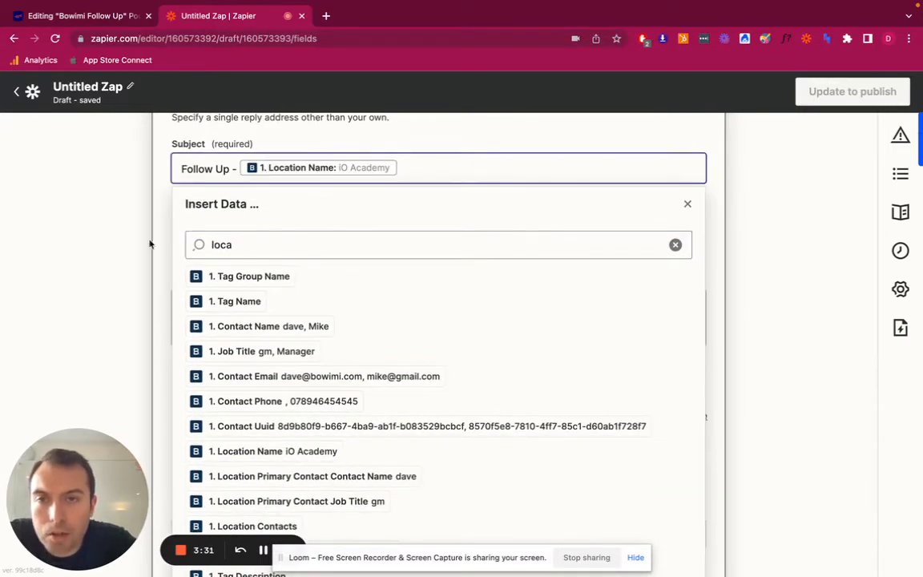
{"action": "left_click", "coordinate": [106, 190]}
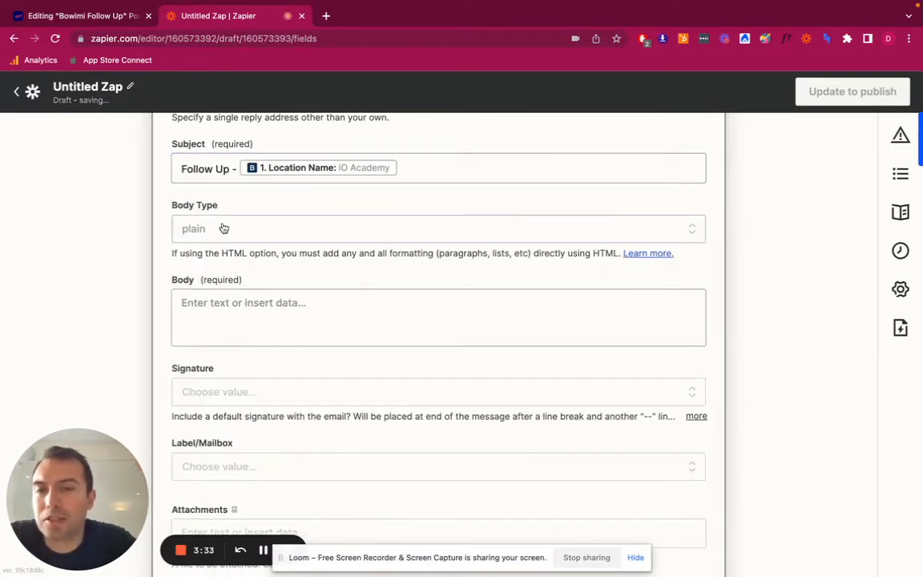
Start the email body with "Hi", the Location Primary Contact Contact Name field and a comma, followed by a new line
{"action": "left_click", "coordinate": [232, 309]}
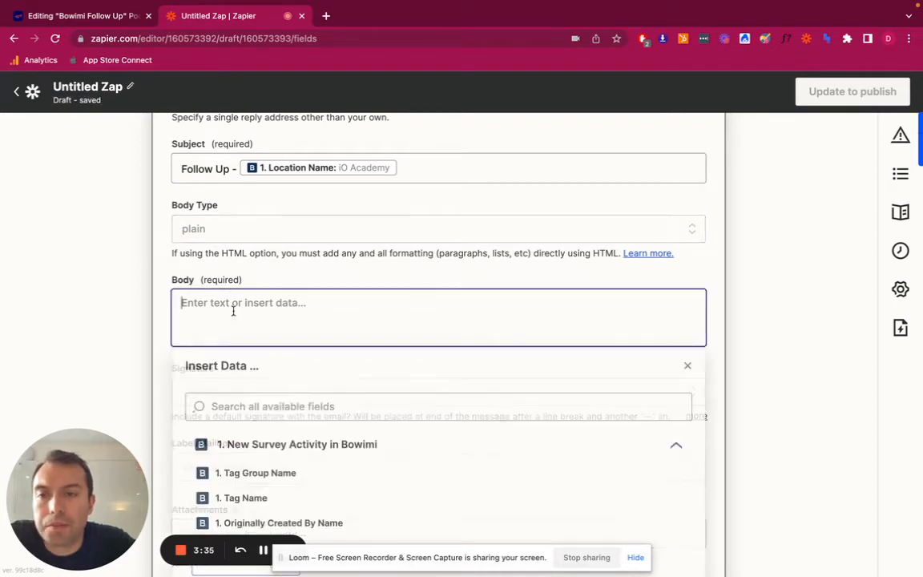
{"action": "type", "text": "Hi"}
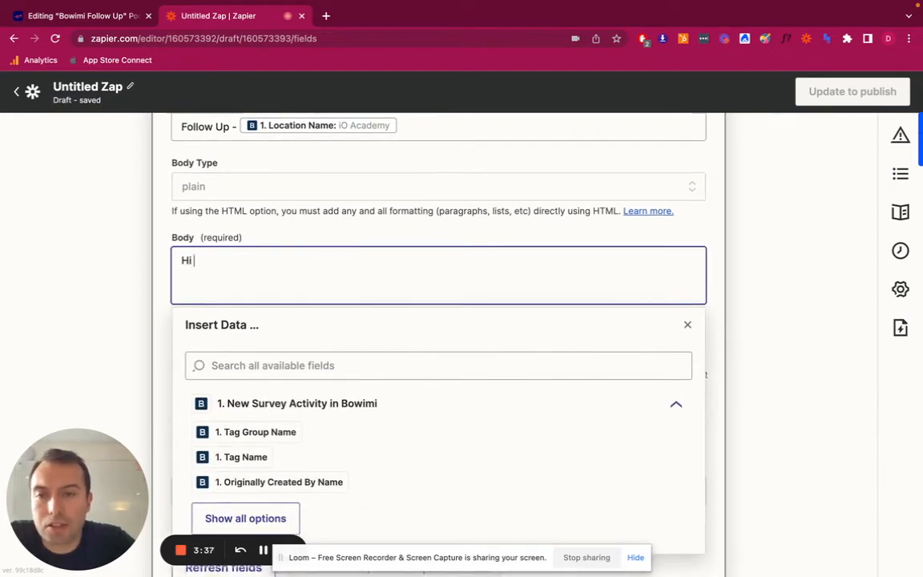
{"action": "left_click", "coordinate": [258, 367]}
{"action": "type", "text": "prim"}
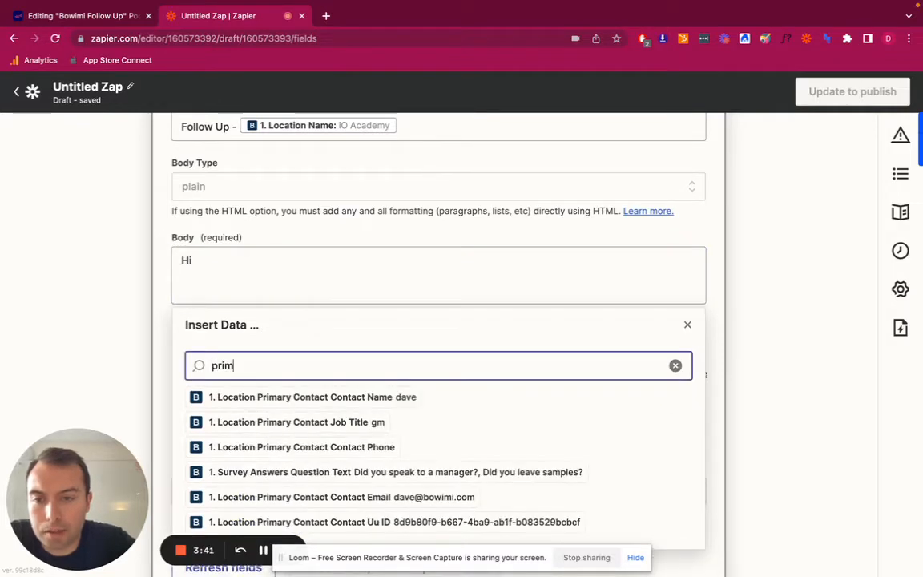
{"action": "scroll", "coordinate": [258, 373], "scroll_direction": "down", "scroll_amount": 2}
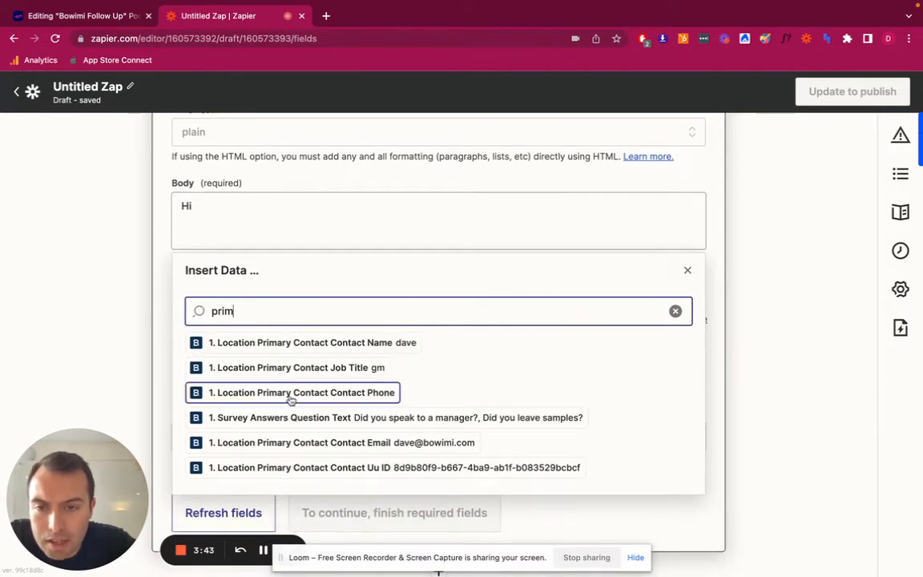
{"action": "left_click", "coordinate": [370, 343]}
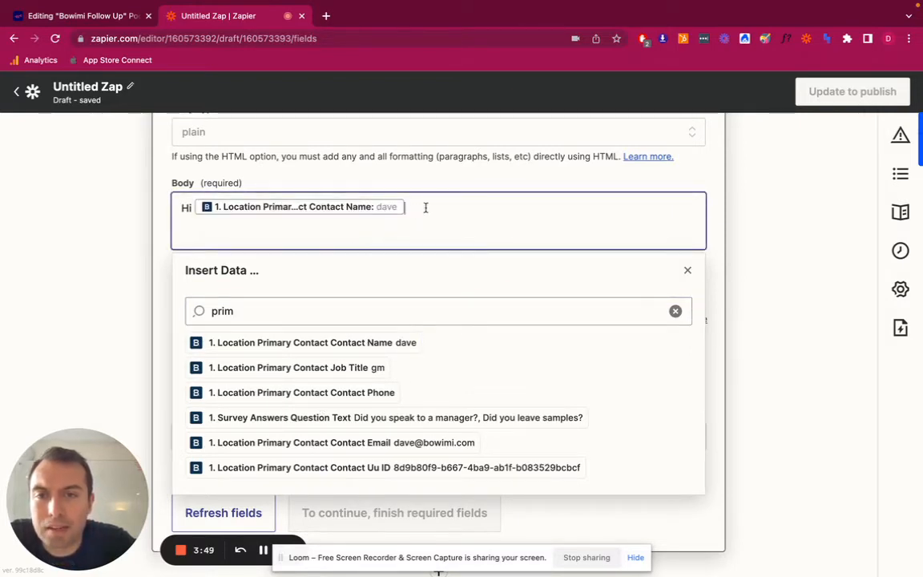
{"action": "type", "text": ","}
{"action": "key", "text": "Return"}
{"action": "key", "text": "Return"}
{"action": "key", "text": "BackSpace"}
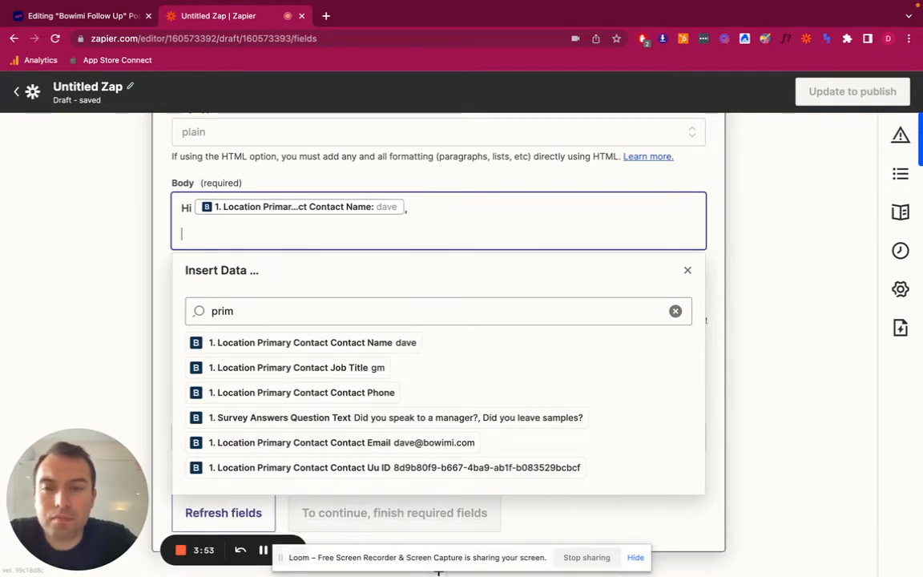
Add the body text "Great to meet you today, as promised here's some more info on our products." below the greeting
{"action": "type", "text": "Gr"}
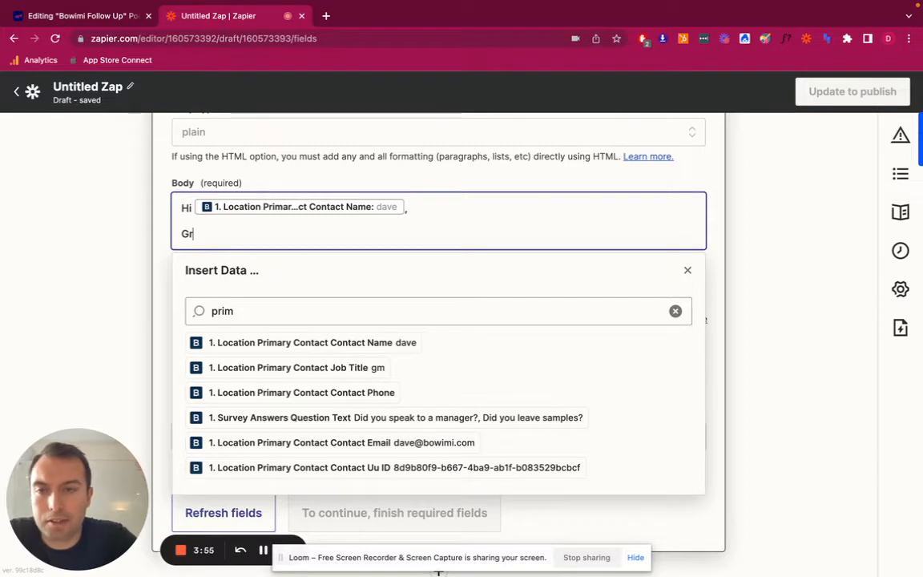
{"action": "type", "text": "eat to meet you"}
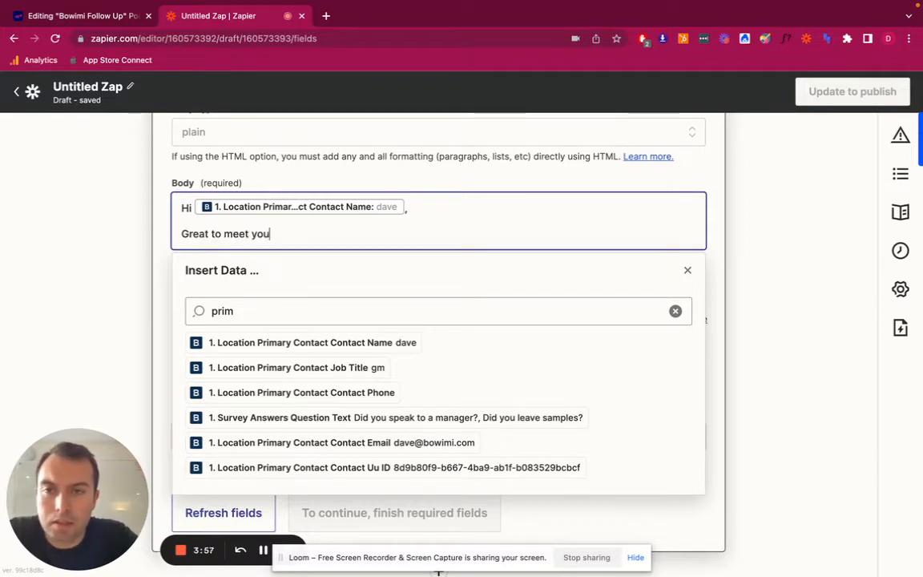
{"action": "type", "text": " today"}
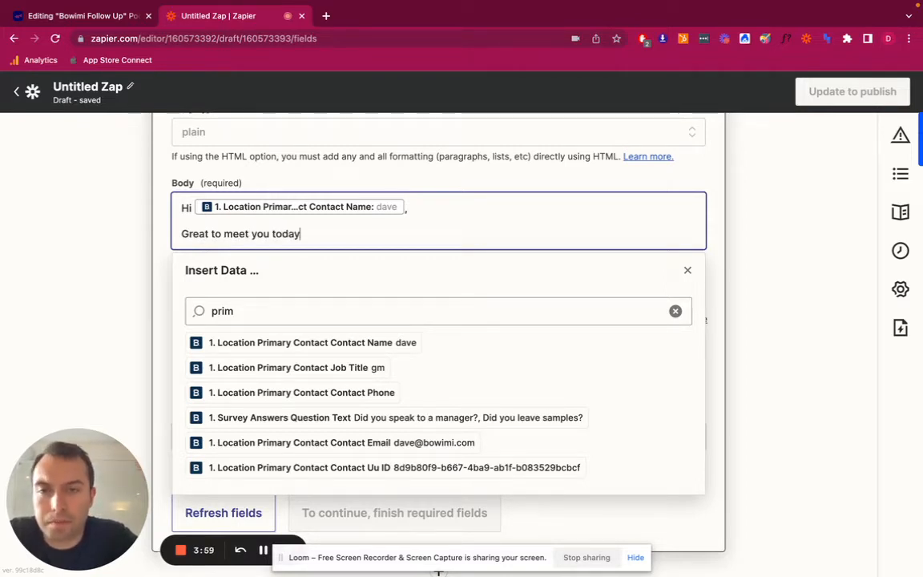
{"action": "type", "text": ", as promised"}
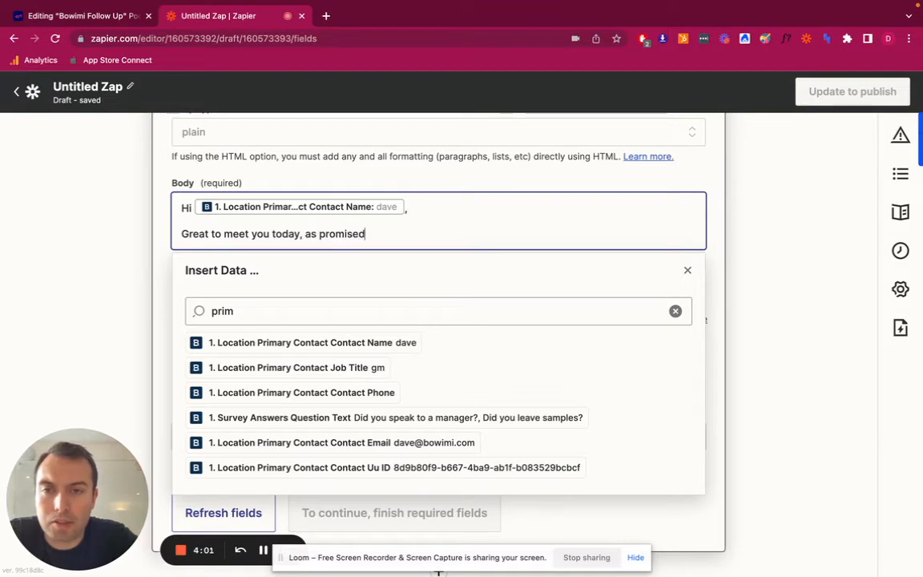
{"action": "type", "text": " here's some mor"}
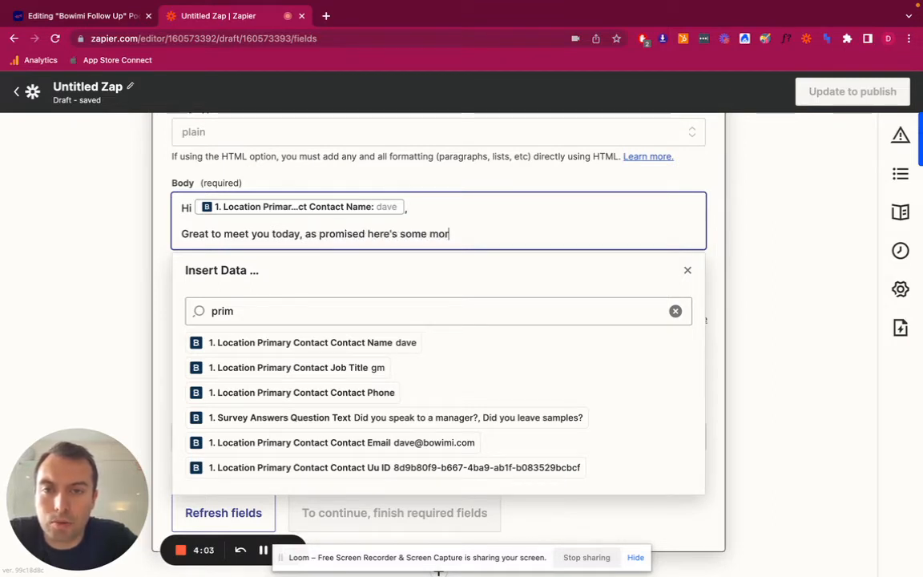
{"action": "type", "text": "e info on our p"}
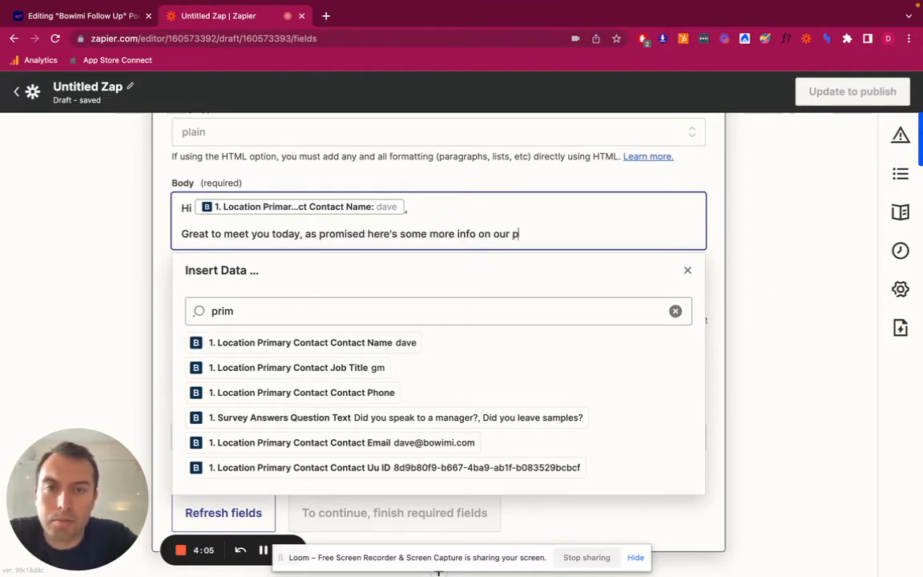
{"action": "type", "text": "roducts."}
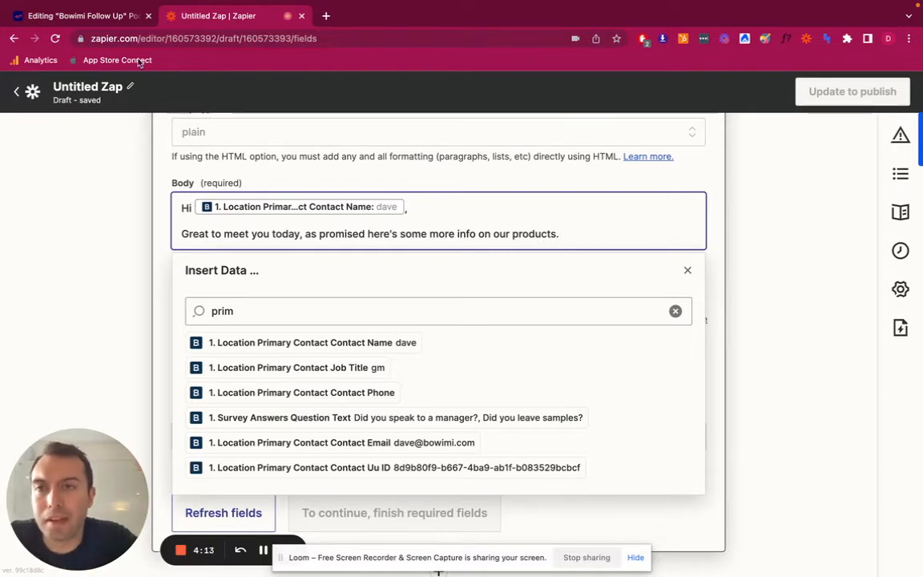
Switch to the Bowimi Follow Up pod in trumpet, look through its content and copy its sharing link
{"action": "left_click", "coordinate": [102, 22]}
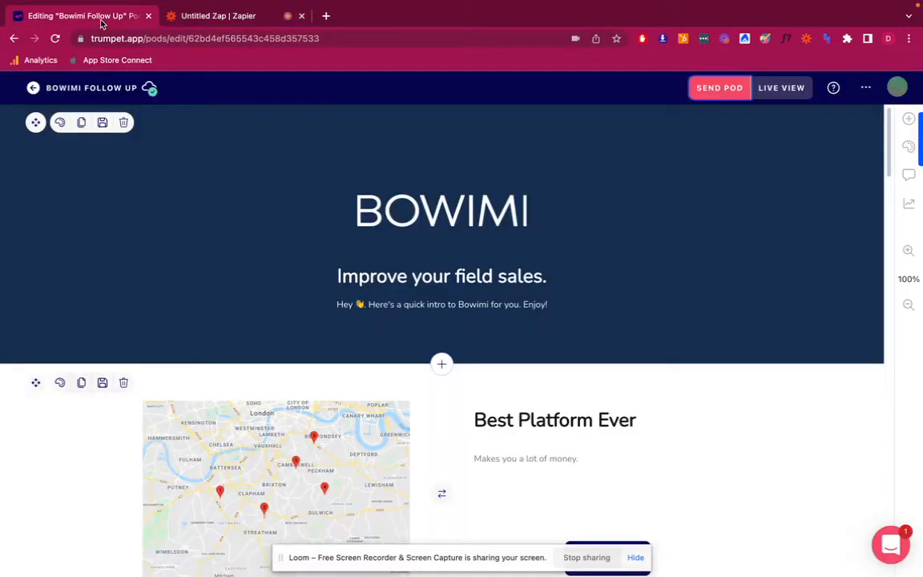
{"action": "scroll", "coordinate": [368, 374], "scroll_direction": "down", "scroll_amount": 20}
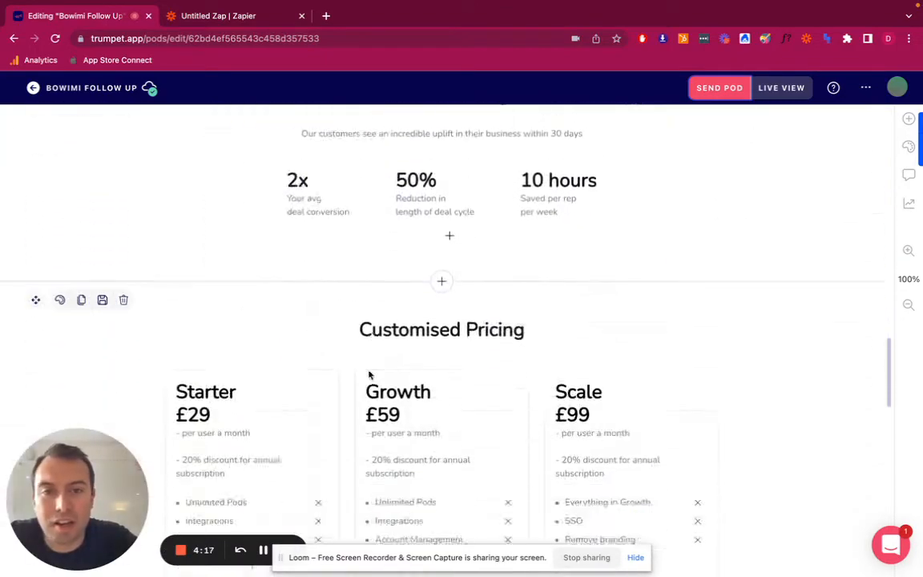
{"action": "scroll", "coordinate": [369, 375], "scroll_direction": "down", "scroll_amount": 6}
{"action": "scroll", "coordinate": [368, 375], "scroll_direction": "up", "scroll_amount": 15}
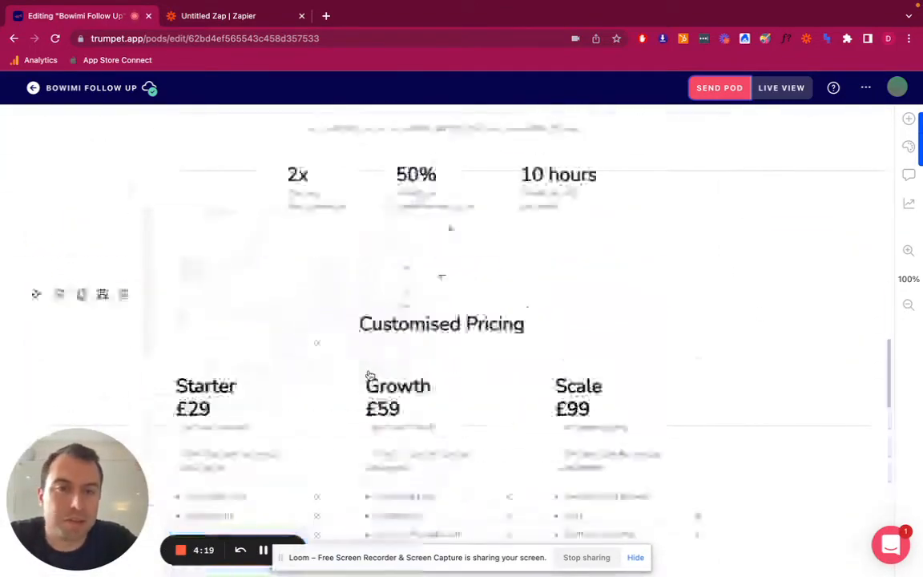
{"action": "scroll", "coordinate": [370, 375], "scroll_direction": "up", "scroll_amount": 5}
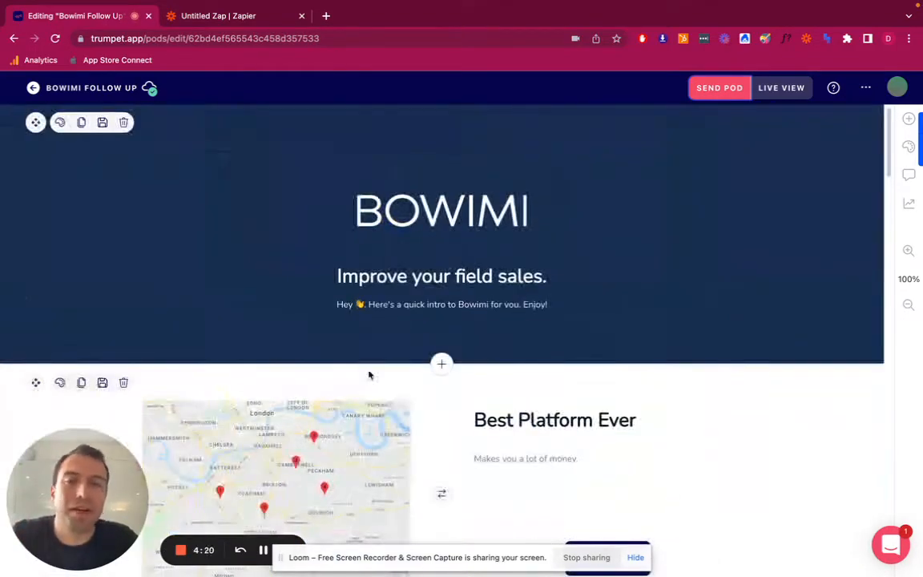
{"action": "left_click", "coordinate": [721, 89]}
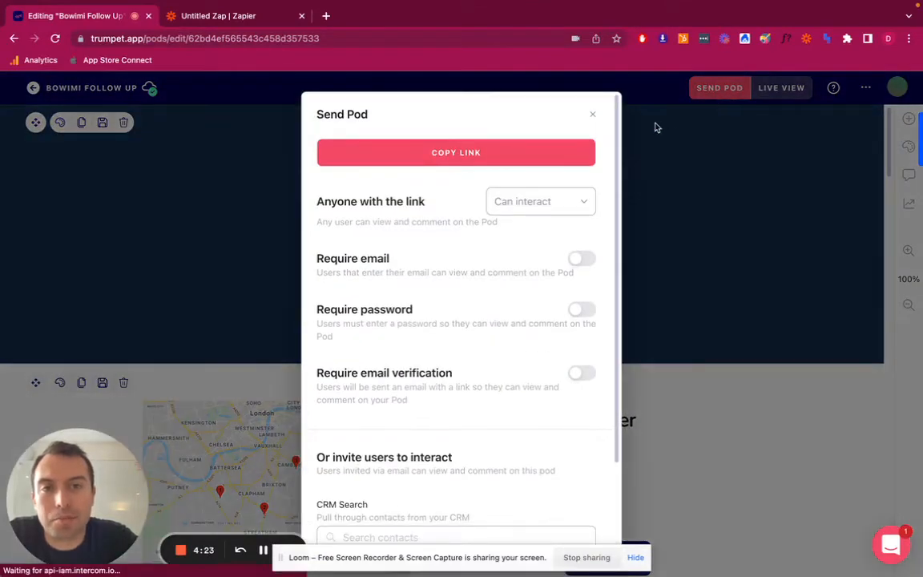
{"action": "left_click", "coordinate": [478, 161]}
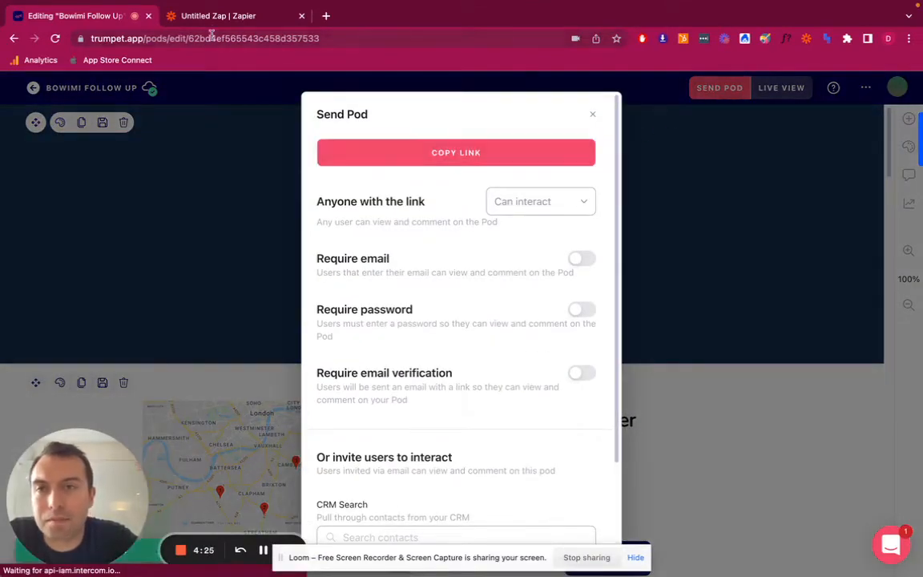
Switch back to the Zap in Zapier and paste the copied trumpet pod link below the product info sentence in the email body
{"action": "left_click", "coordinate": [236, 15]}
{"action": "left_click", "coordinate": [580, 231]}
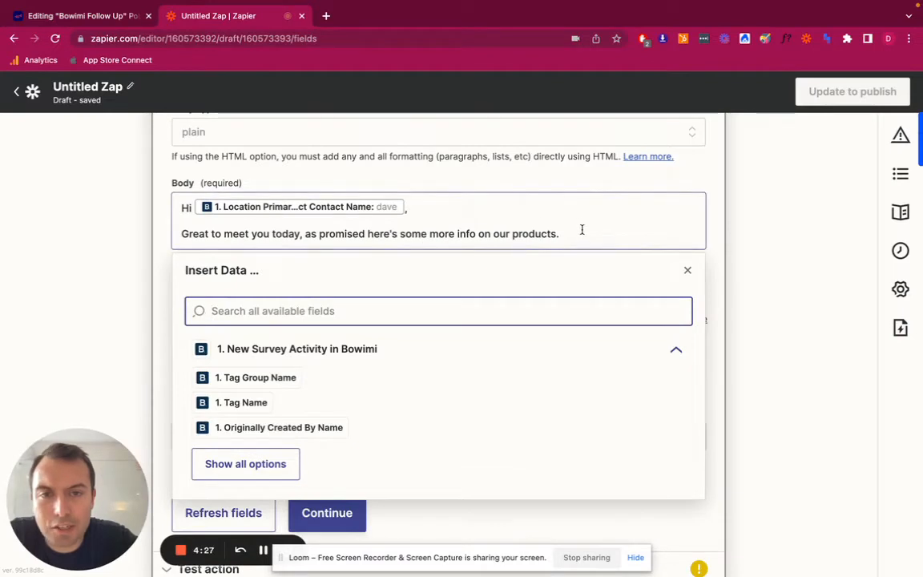
{"action": "key", "text": "Return"}
{"action": "key", "text": "Return"}
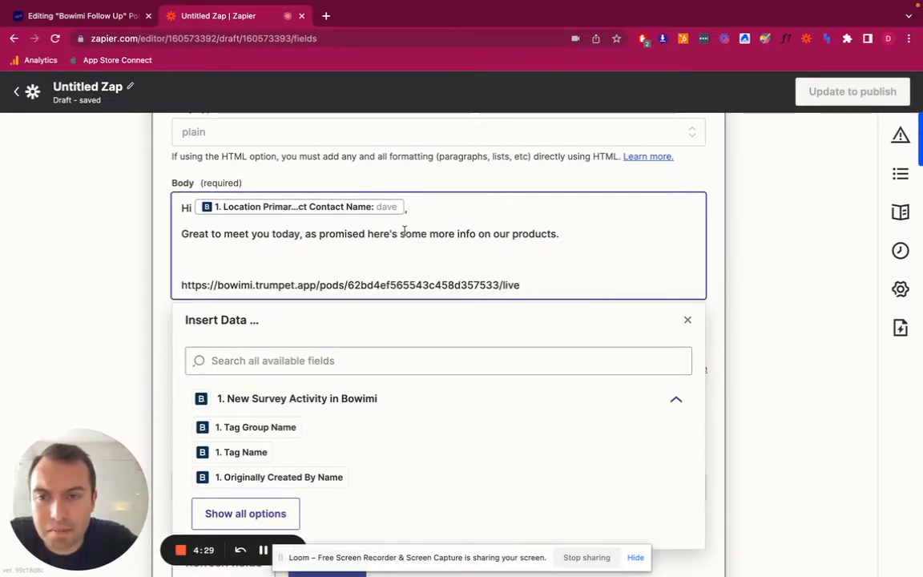
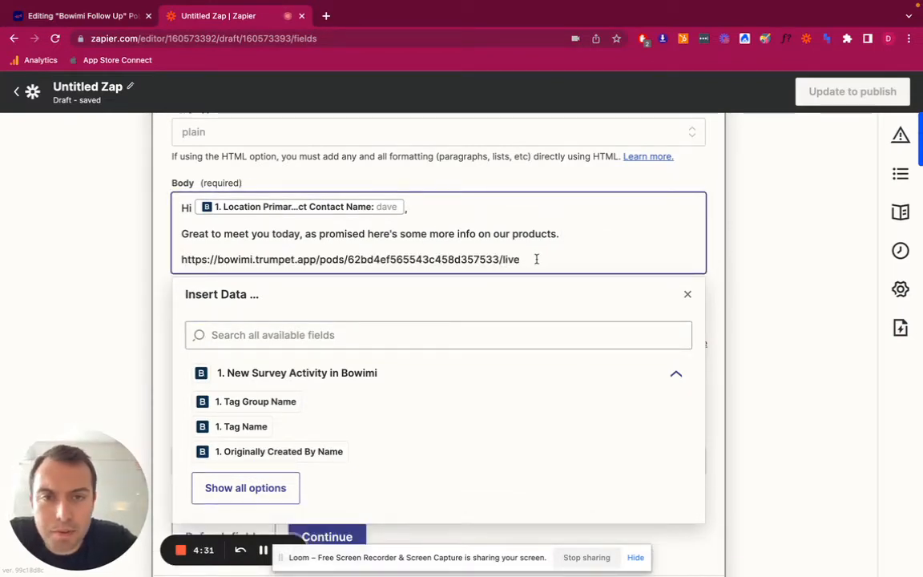
Add the line "Let me know if you have any questions?" below the pod link in the email body
{"action": "key", "text": "Return"}
{"action": "key", "text": "Return"}
{"action": "key", "text": "BackSpace"}
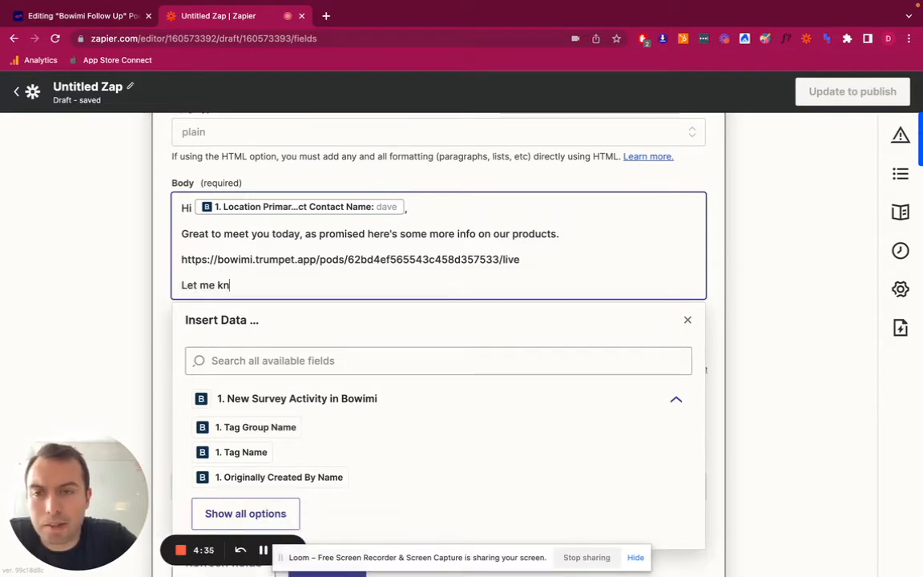
{"action": "type", "text": "Let me know if you have any"}
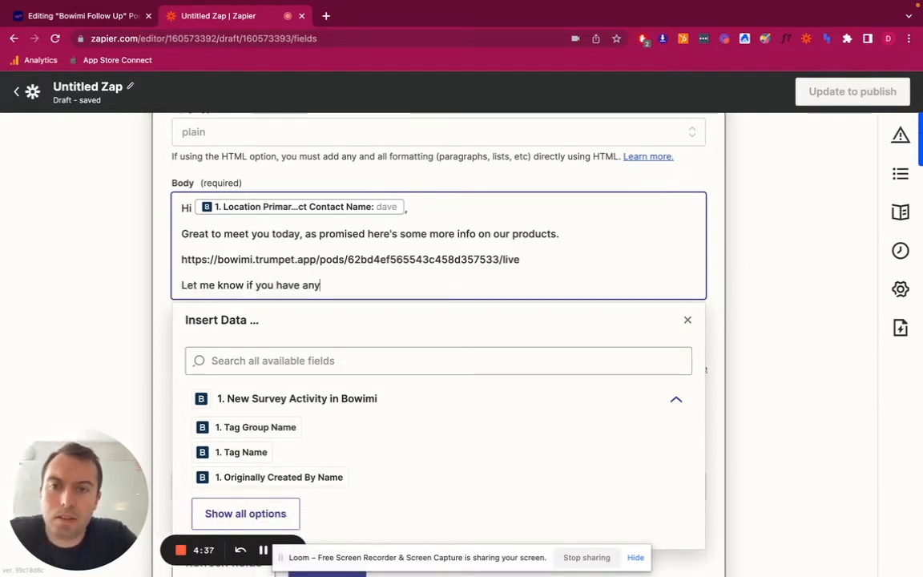
{"action": "type", "text": " questions, "}
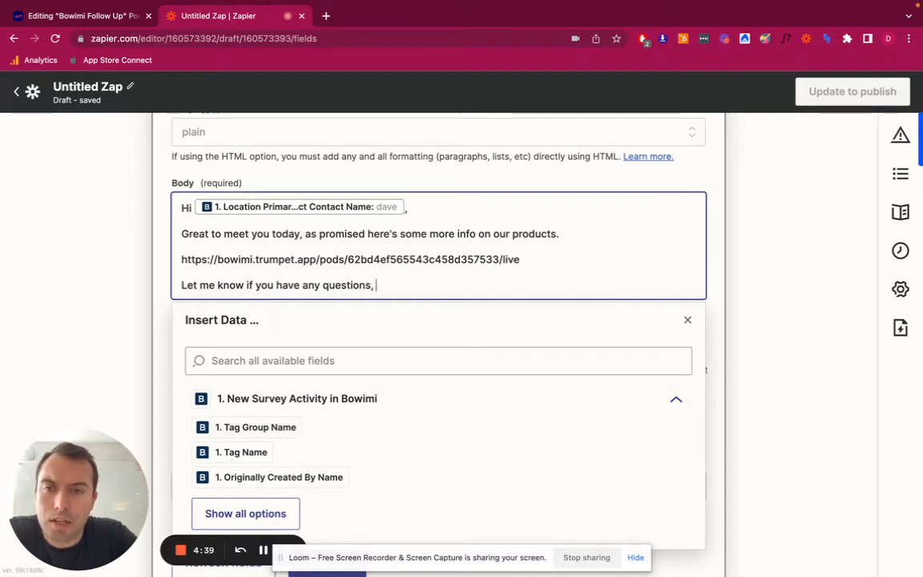
{"action": "type", "text": "?"}
Close the email body with "Cheers ," and the sender's first name on the following line
{"action": "key", "text": "Return"}
{"action": "key", "text": "Return"}
{"action": "type", "text": "Ch"}
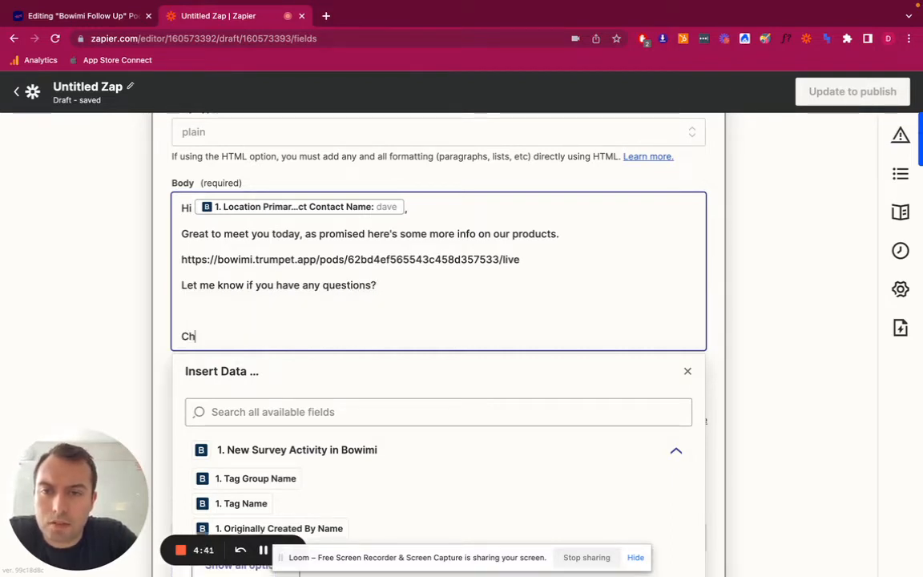
{"action": "type", "text": "eers ,"}
{"action": "key", "text": "Return"}
{"action": "type", "text": "Dan"}
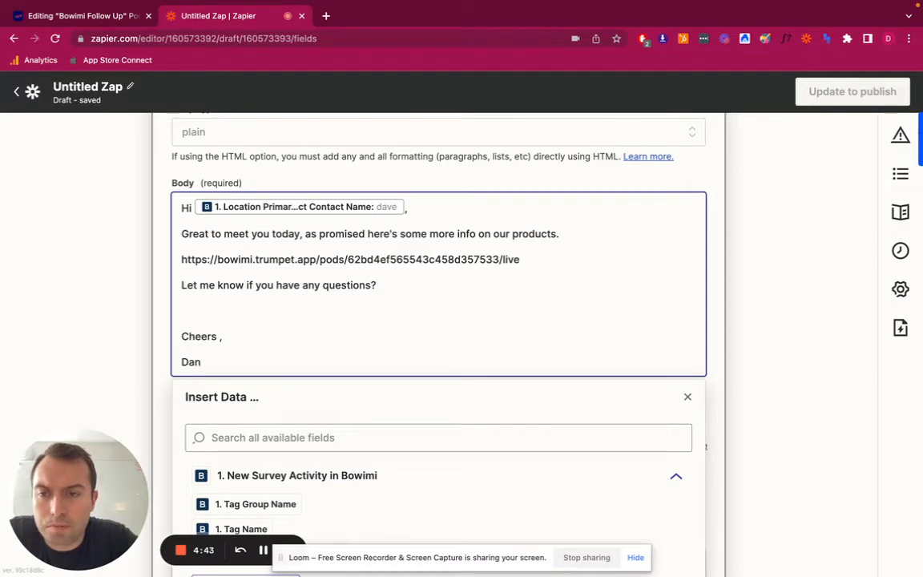
{"action": "scroll", "coordinate": [823, 232], "scroll_direction": "down", "scroll_amount": 2}
{"action": "left_click", "coordinate": [836, 243]}
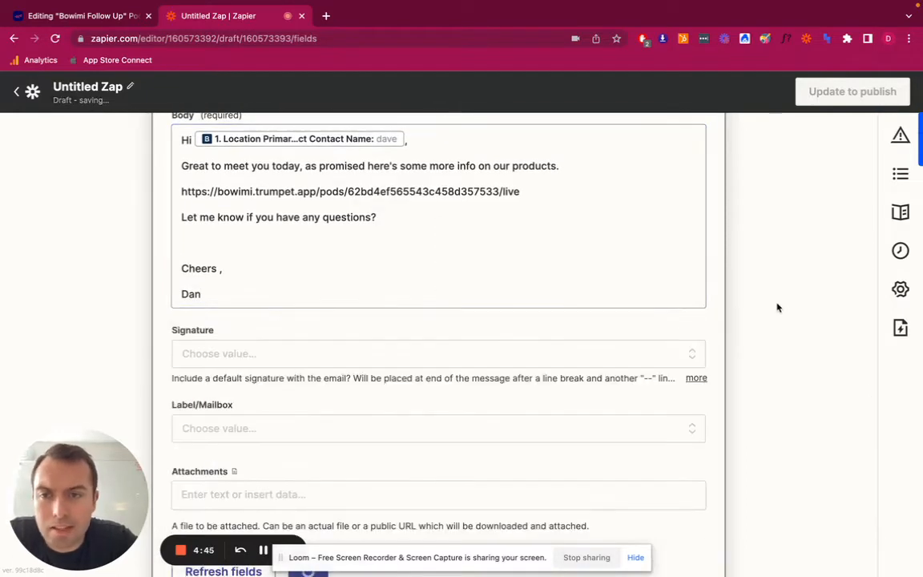
Leave the optional signature, label and attachment fields empty, continue to the Gmail action's test and review the email preview
{"action": "scroll", "coordinate": [776, 306], "scroll_direction": "down", "scroll_amount": 1}
{"action": "scroll", "coordinate": [776, 306], "scroll_direction": "down", "scroll_amount": 1}
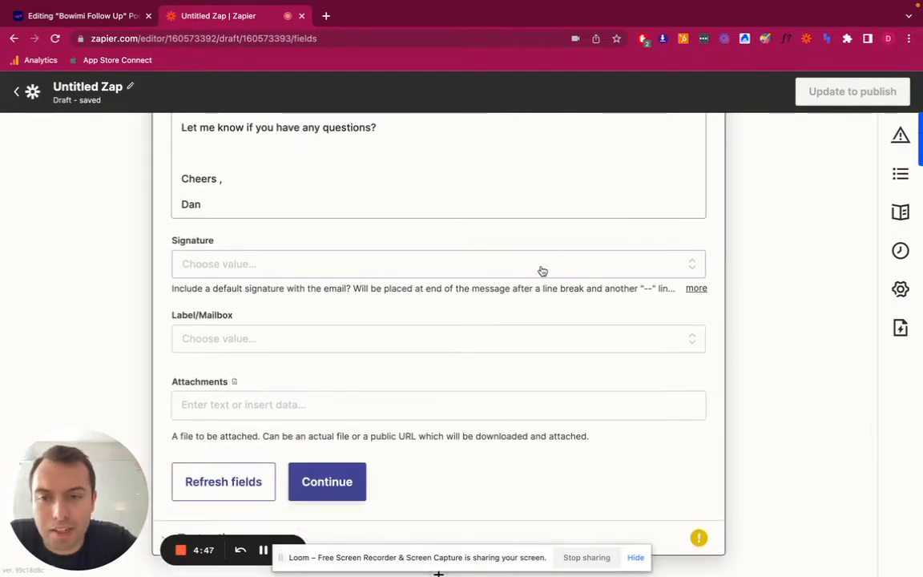
{"action": "scroll", "coordinate": [521, 330], "scroll_direction": "down", "scroll_amount": 1}
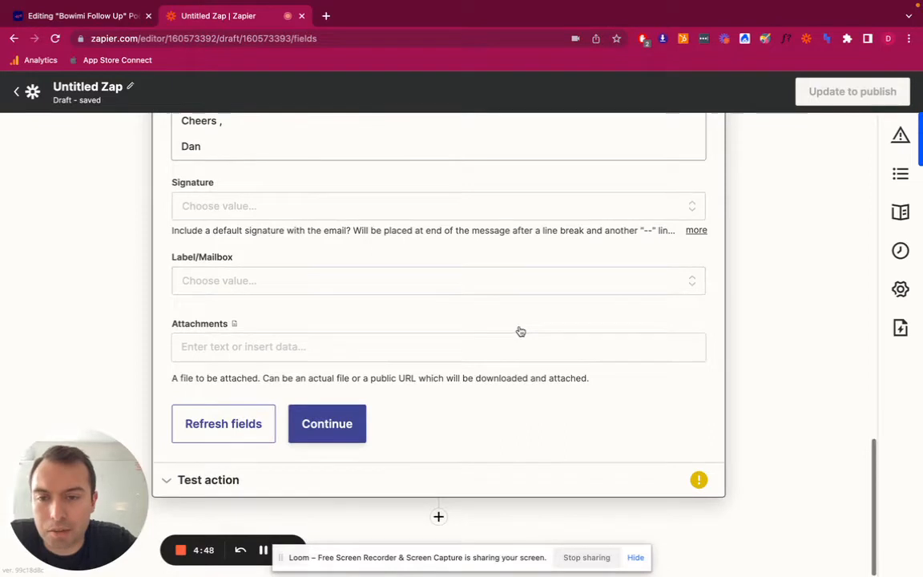
{"action": "left_click", "coordinate": [342, 421]}
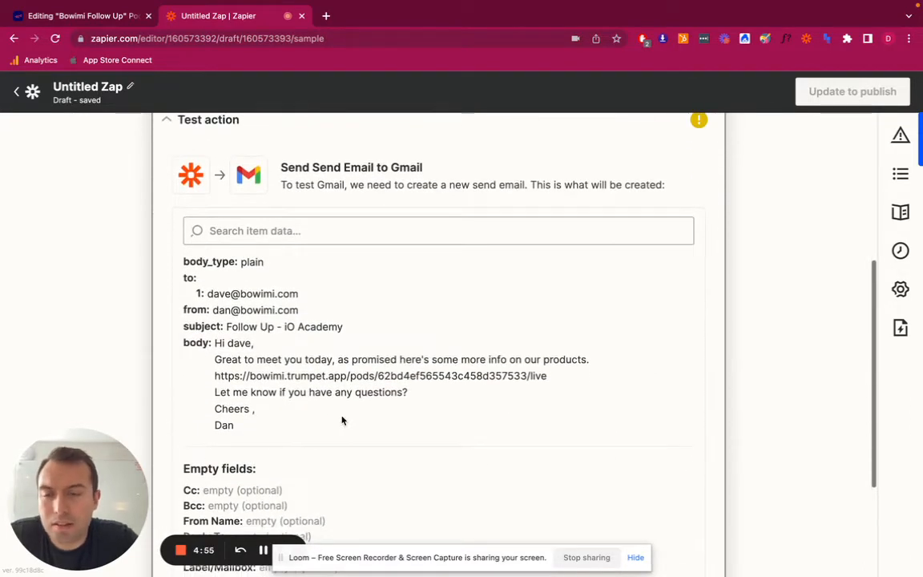
{"action": "scroll", "coordinate": [342, 420], "scroll_direction": "down", "scroll_amount": 1}
{"action": "scroll", "coordinate": [342, 420], "scroll_direction": "down", "scroll_amount": 1}
{"action": "scroll", "coordinate": [342, 419], "scroll_direction": "up", "scroll_amount": 1}
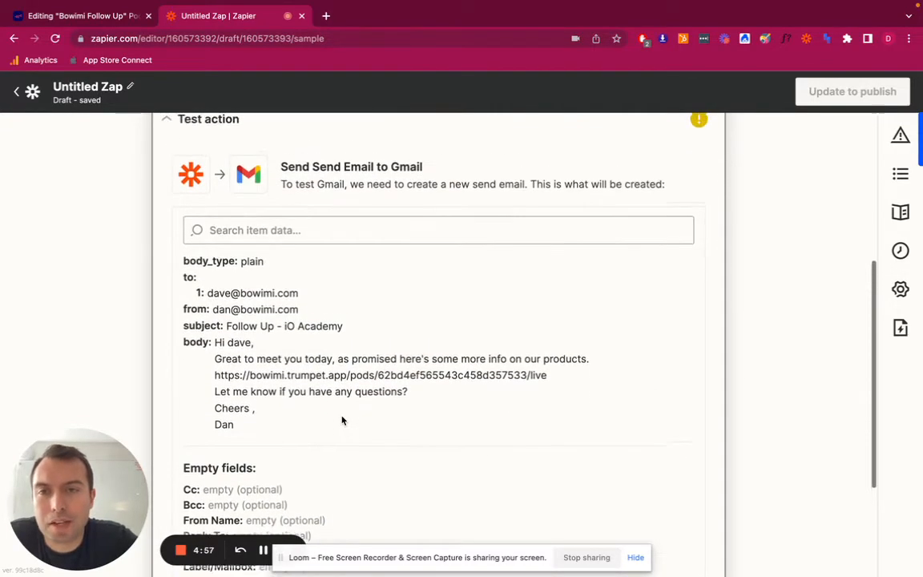
{"action": "scroll", "coordinate": [342, 419], "scroll_direction": "down", "scroll_amount": 5}
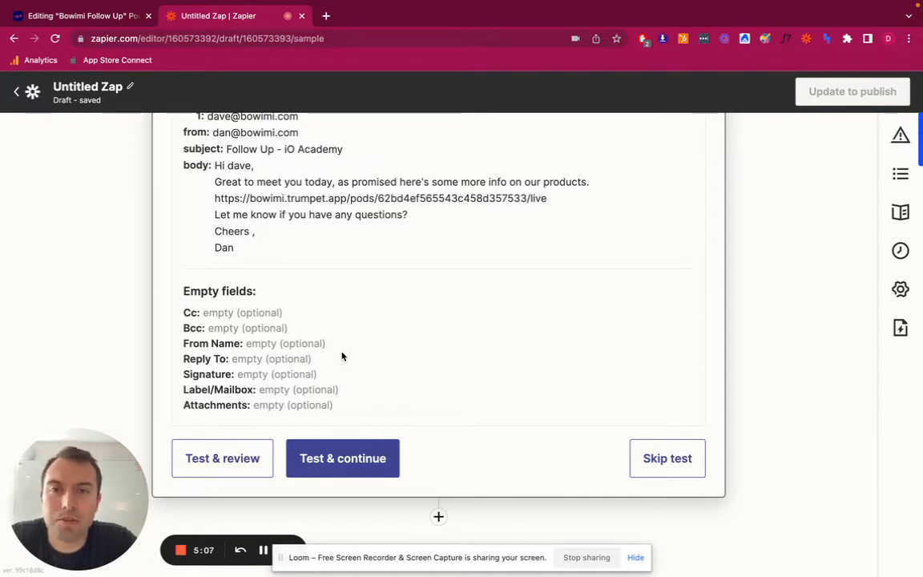
Insert a Delay by Zapier step between the Bowimi trigger and the Gmail action, using the Delay For event
{"action": "scroll", "coordinate": [402, 245], "scroll_direction": "up", "scroll_amount": 2}
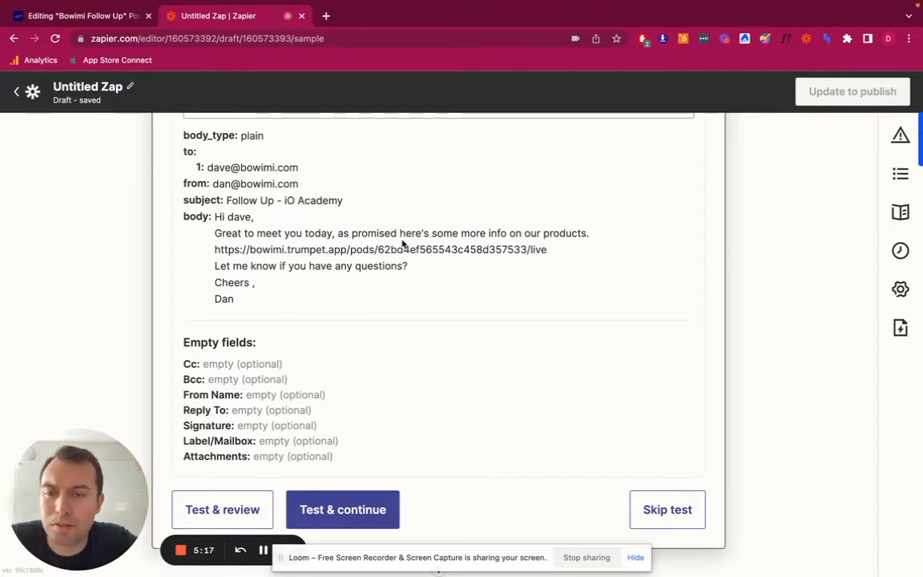
{"action": "scroll", "coordinate": [404, 243], "scroll_direction": "up", "scroll_amount": 5}
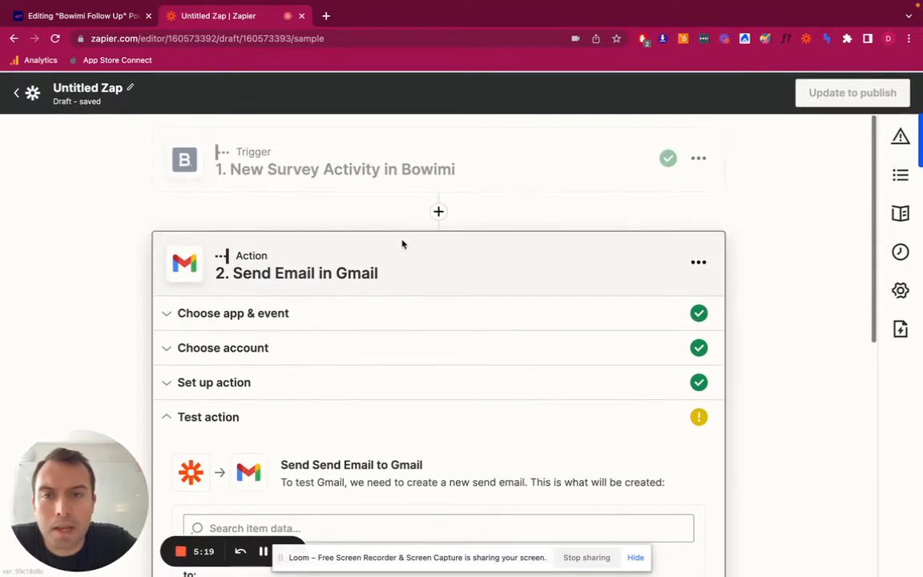
{"action": "left_click", "coordinate": [439, 210]}
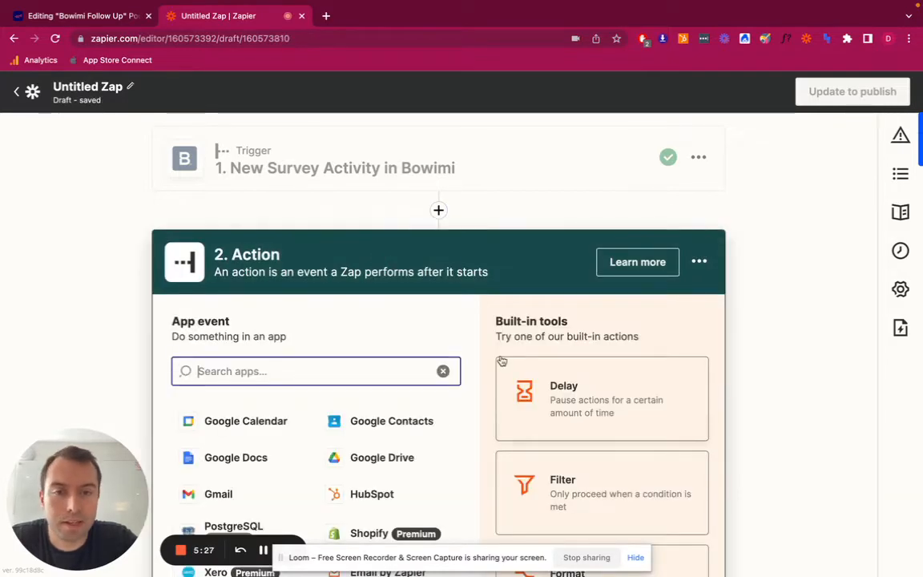
{"action": "scroll", "coordinate": [500, 361], "scroll_direction": "down", "scroll_amount": 1}
{"action": "left_click", "coordinate": [586, 316]}
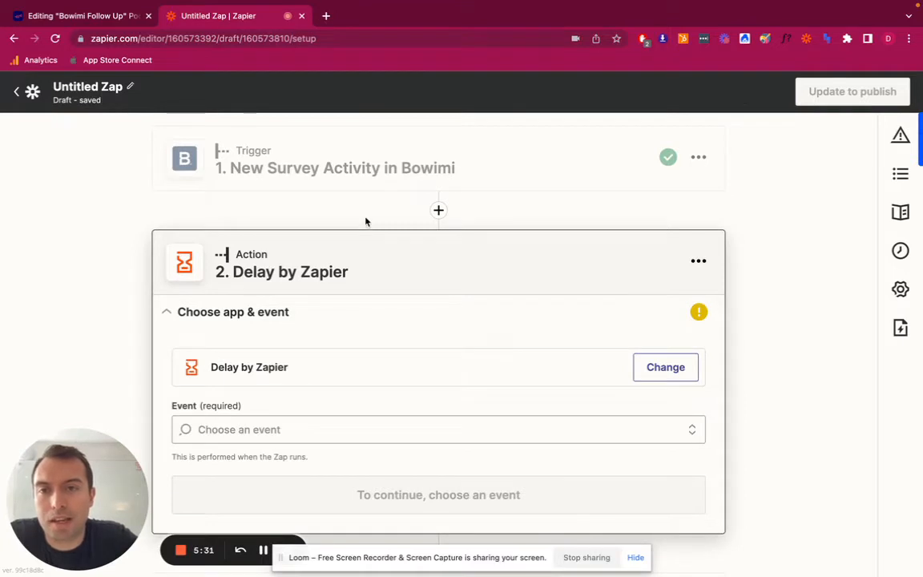
{"action": "scroll", "coordinate": [305, 375], "scroll_direction": "down", "scroll_amount": 1}
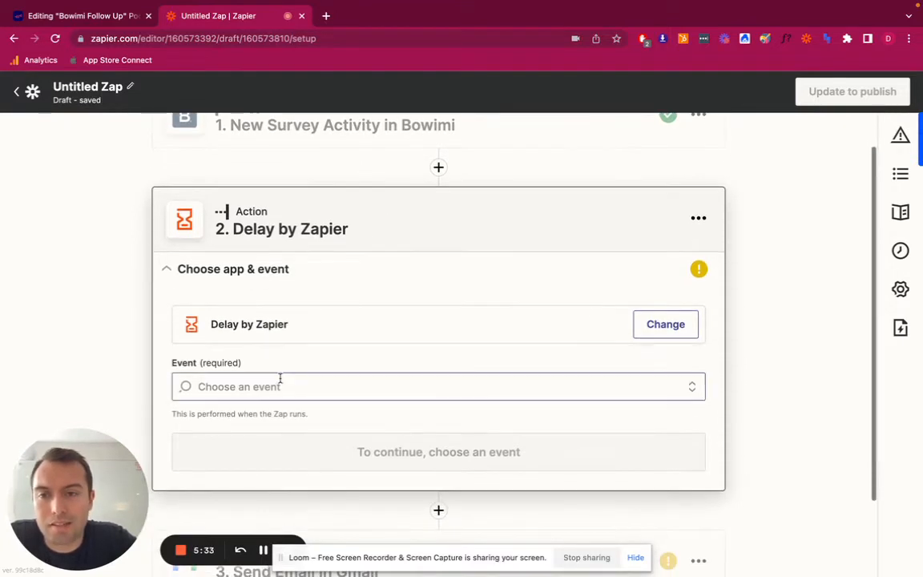
{"action": "left_click", "coordinate": [277, 383]}
{"action": "left_click", "coordinate": [259, 381]}
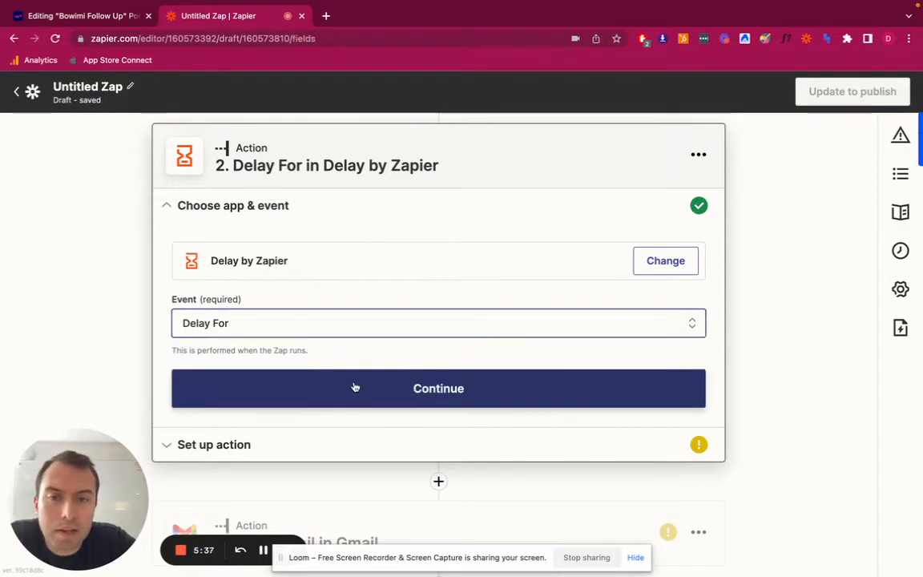
{"action": "left_click", "coordinate": [354, 387]}
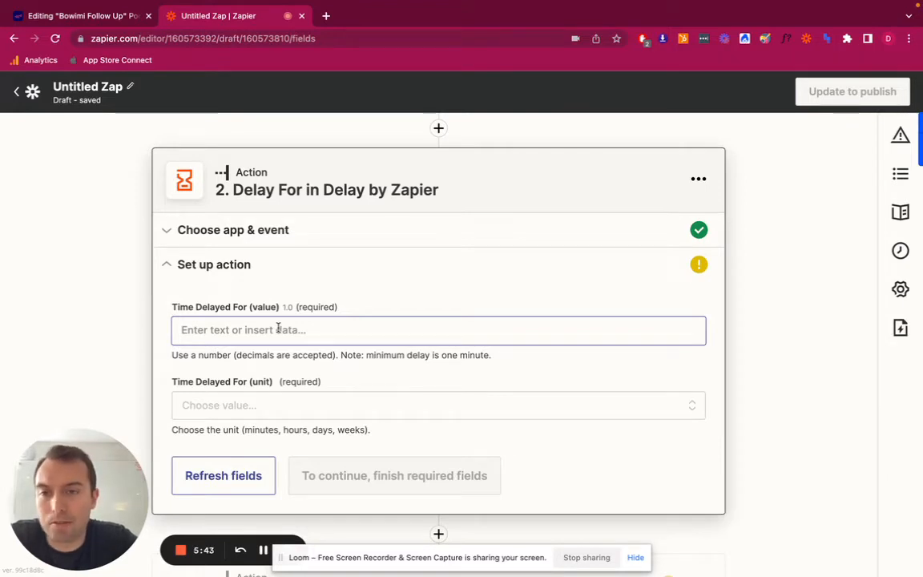
Set the delay step's time to 2 with days as the unit
{"action": "left_click", "coordinate": [278, 328]}
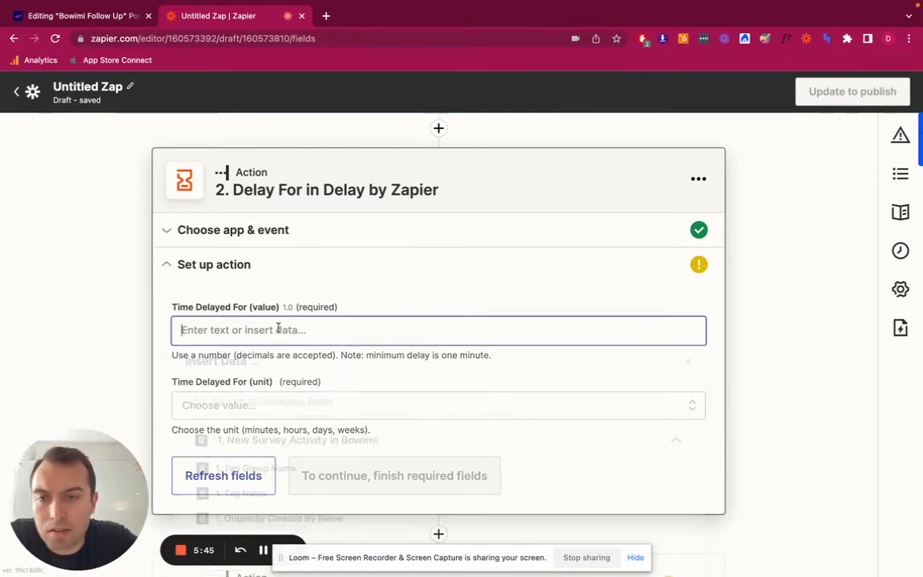
{"action": "left_click", "coordinate": [136, 355]}
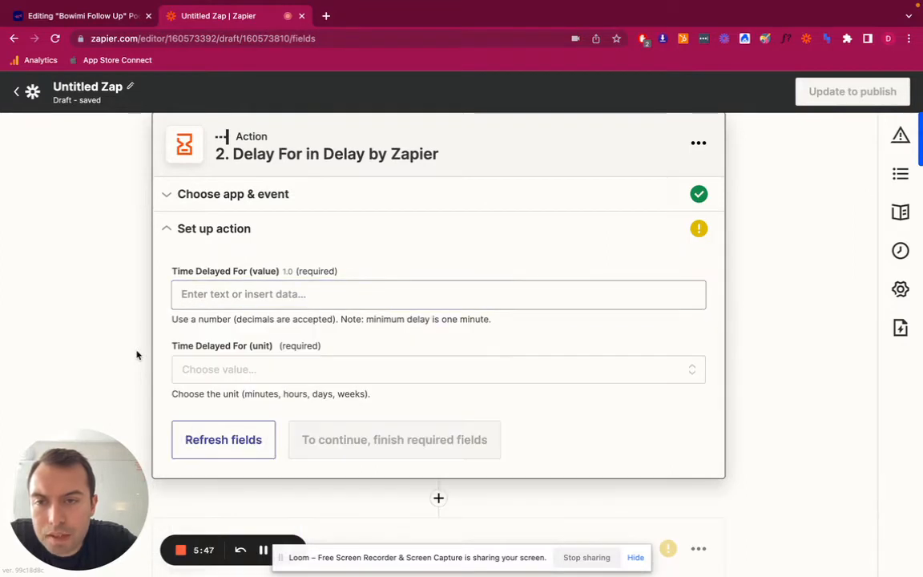
{"action": "left_click", "coordinate": [236, 373]}
{"action": "scroll", "coordinate": [236, 375], "scroll_direction": "down", "scroll_amount": 3}
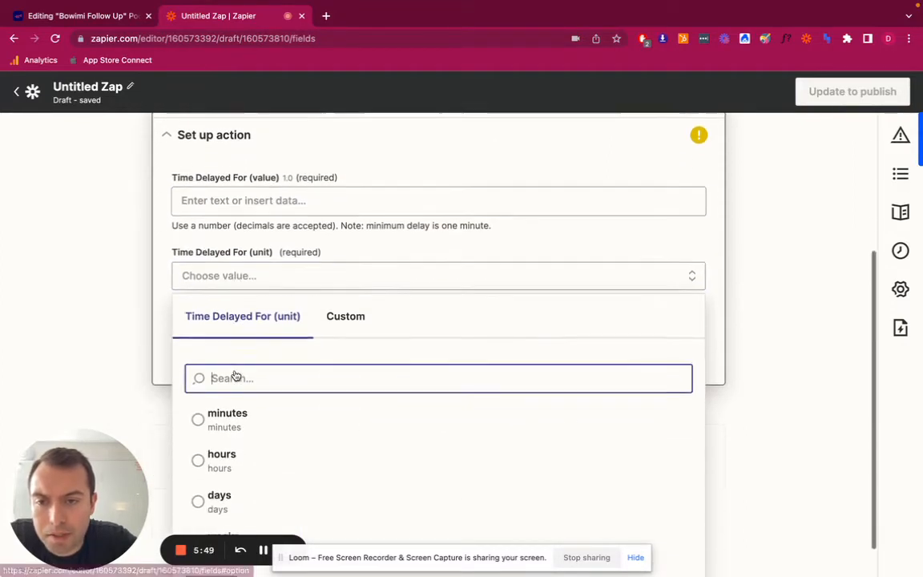
{"action": "left_click", "coordinate": [237, 468]}
{"action": "left_click", "coordinate": [267, 214]}
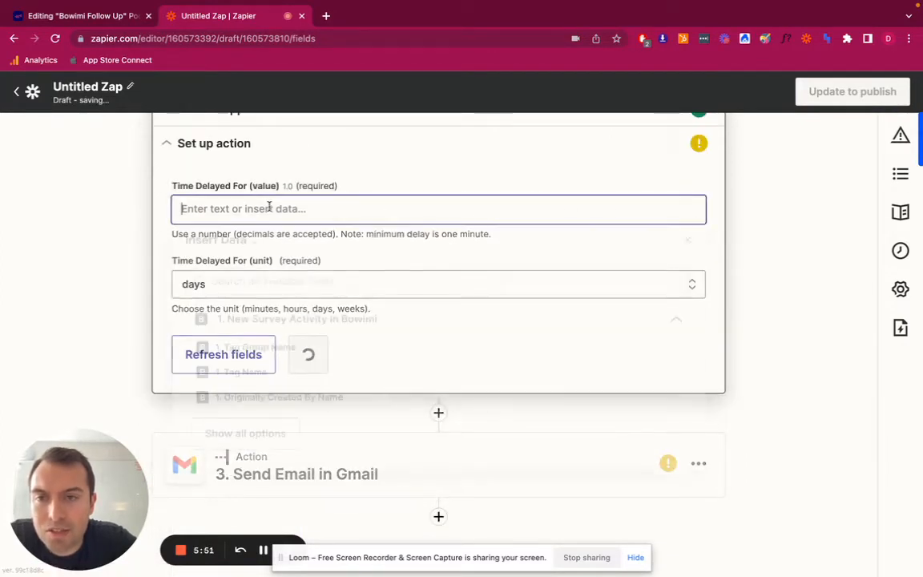
{"action": "type", "text": "2"}
{"action": "left_click", "coordinate": [88, 284]}
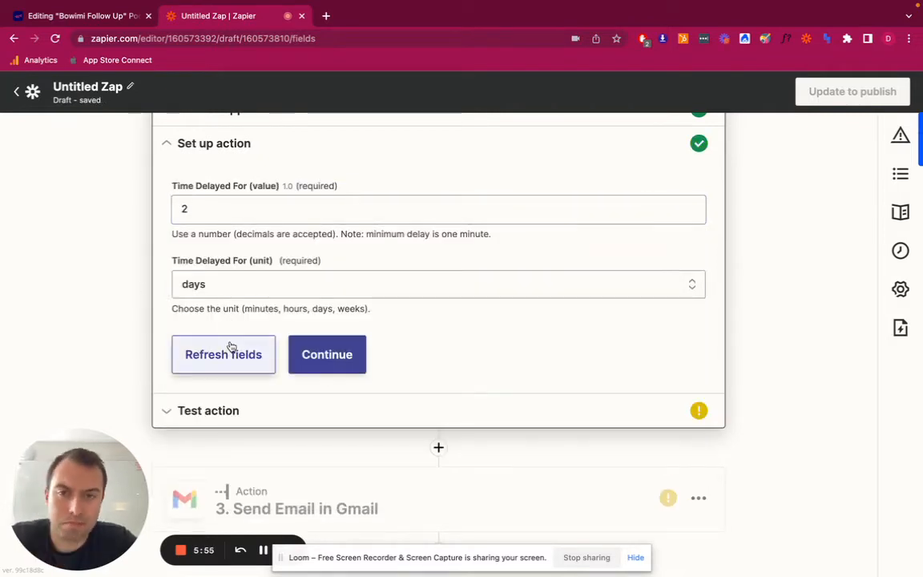
Delete the Delay For step from the Zap
{"action": "scroll", "coordinate": [387, 372], "scroll_direction": "up", "scroll_amount": 5}
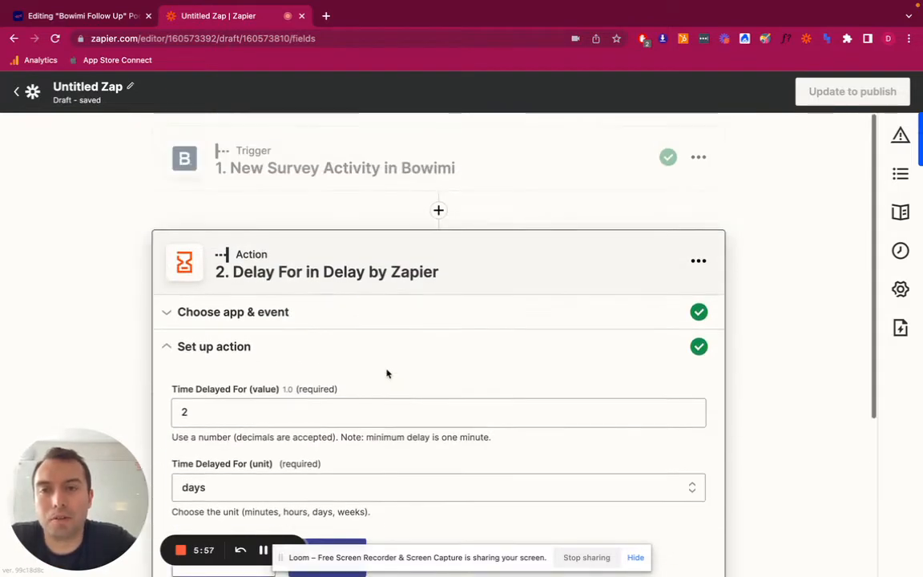
{"action": "scroll", "coordinate": [350, 272], "scroll_direction": "down", "scroll_amount": 3}
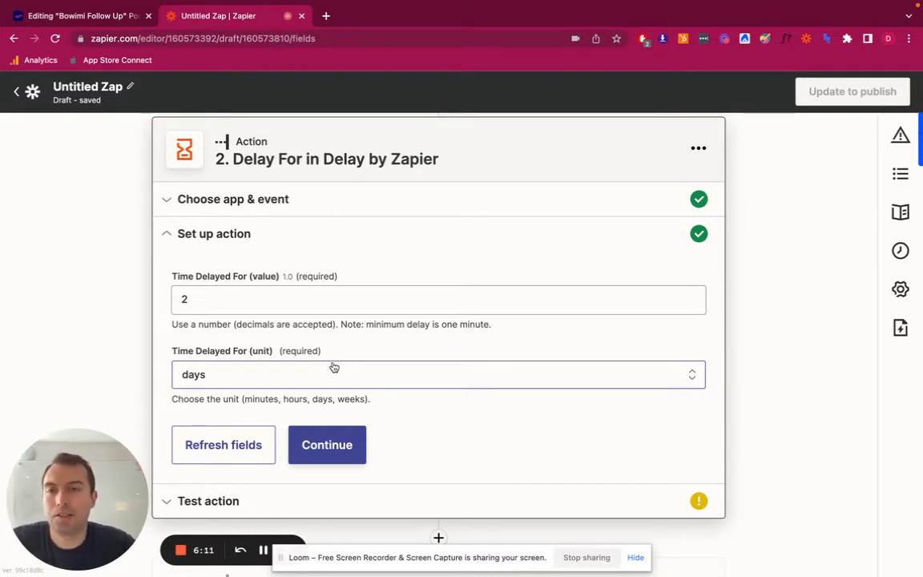
{"action": "scroll", "coordinate": [332, 366], "scroll_direction": "up", "scroll_amount": 3}
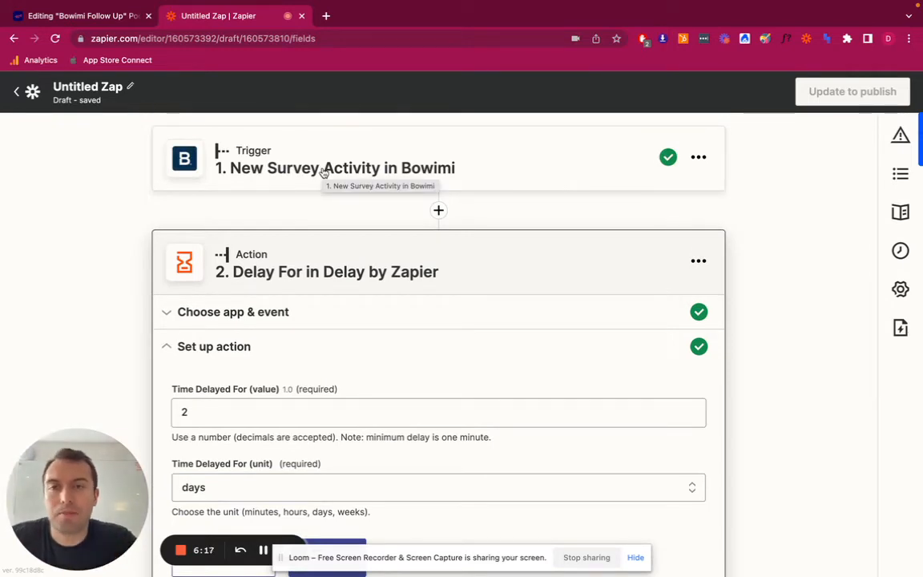
{"action": "scroll", "coordinate": [145, 368], "scroll_direction": "down", "scroll_amount": 5}
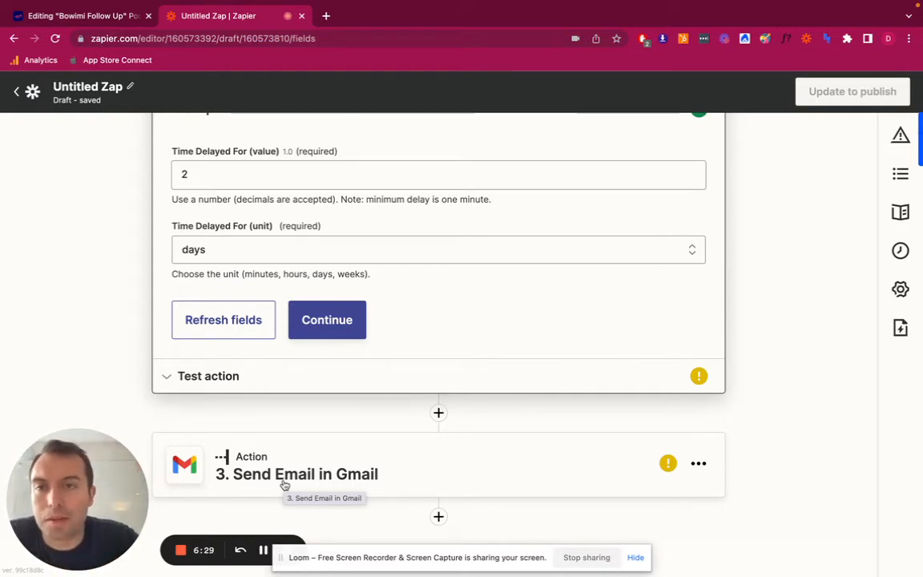
{"action": "scroll", "coordinate": [284, 485], "scroll_direction": "up", "scroll_amount": 5}
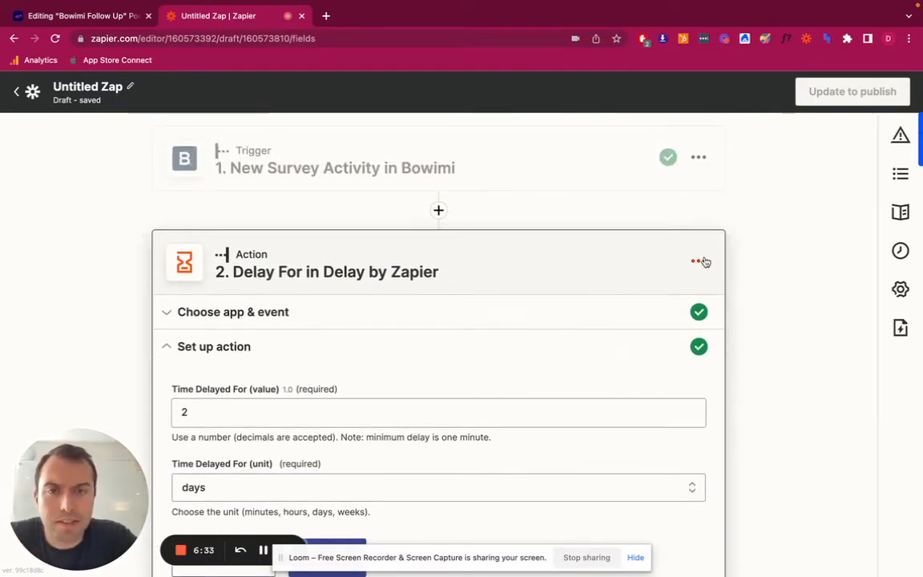
{"action": "left_click", "coordinate": [699, 261]}
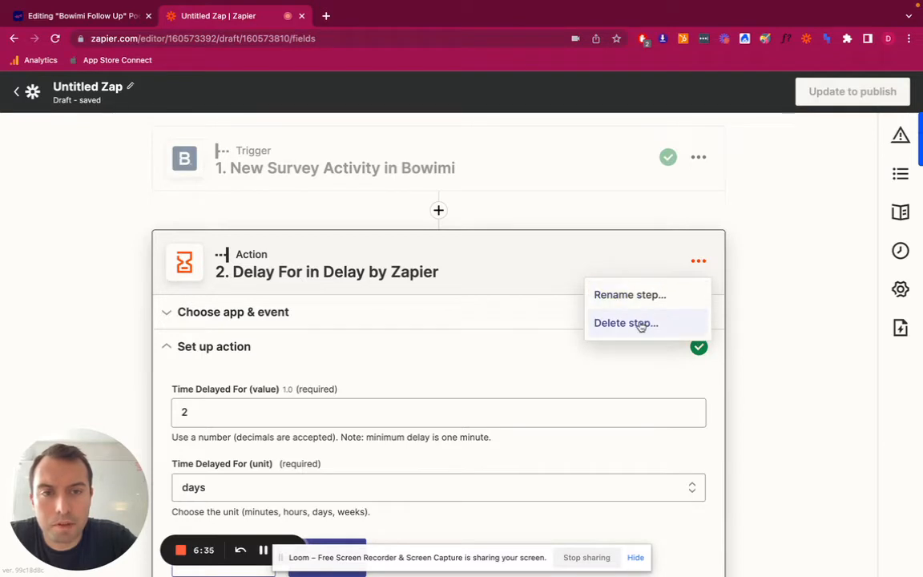
{"action": "left_click", "coordinate": [638, 324]}
{"action": "left_click", "coordinate": [658, 323]}
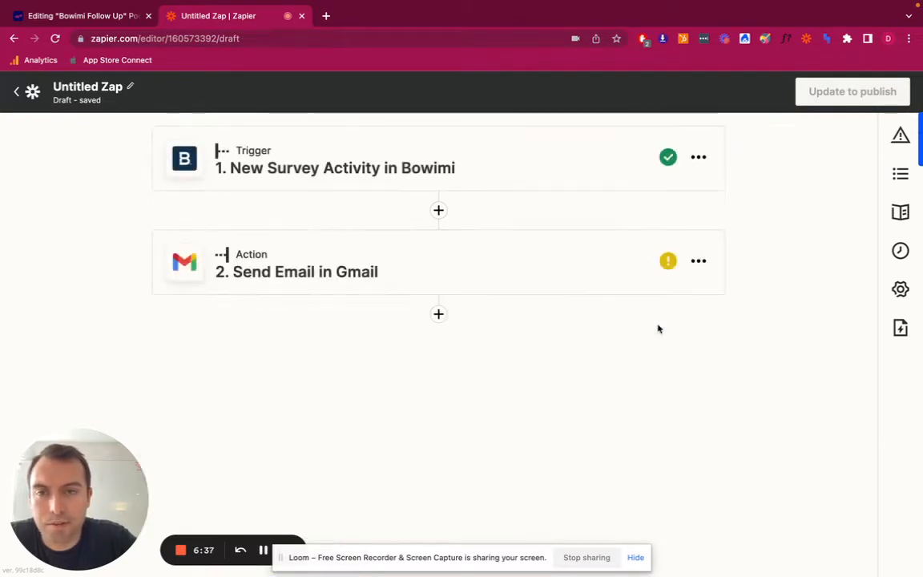
Insert a Filter step between the Bowimi survey trigger and the Gmail action
{"action": "left_click", "coordinate": [438, 210]}
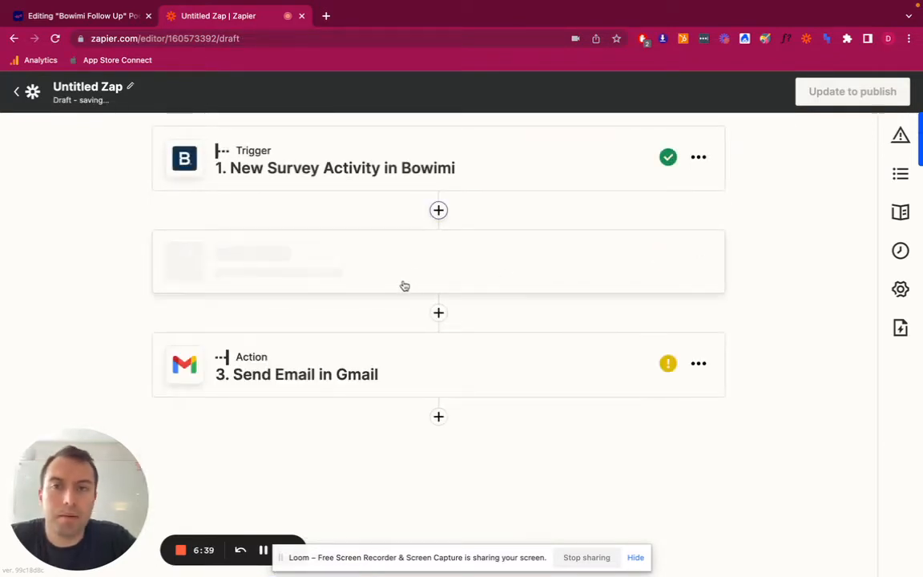
{"action": "scroll", "coordinate": [425, 328], "scroll_direction": "down", "scroll_amount": 4}
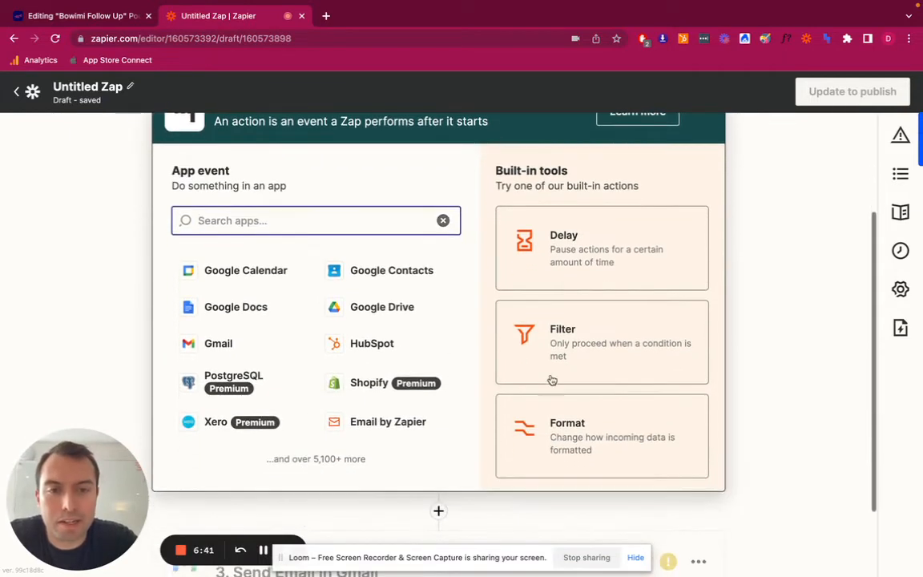
{"action": "left_click", "coordinate": [591, 352]}
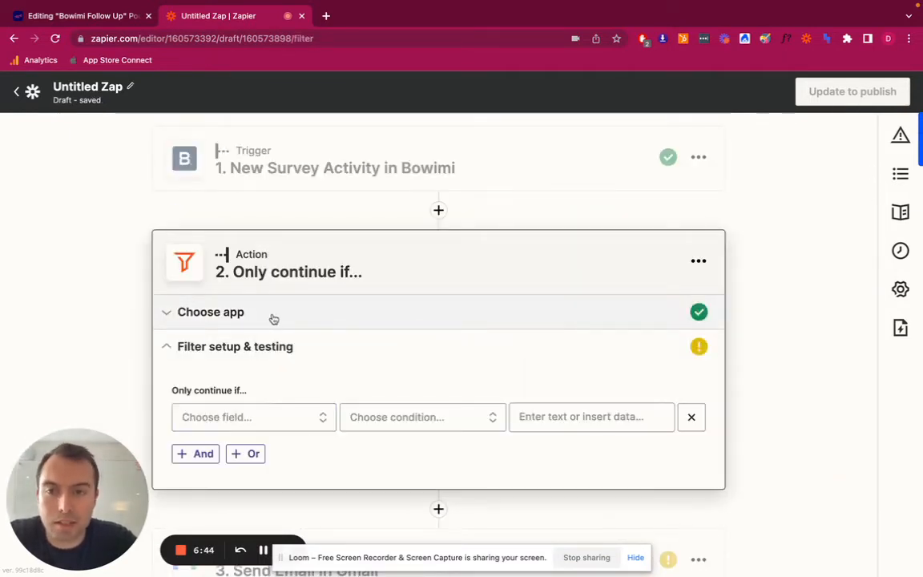
Choose Location Tags from the Bowimi trigger data as the field the filter checks
{"action": "left_click", "coordinate": [266, 417]}
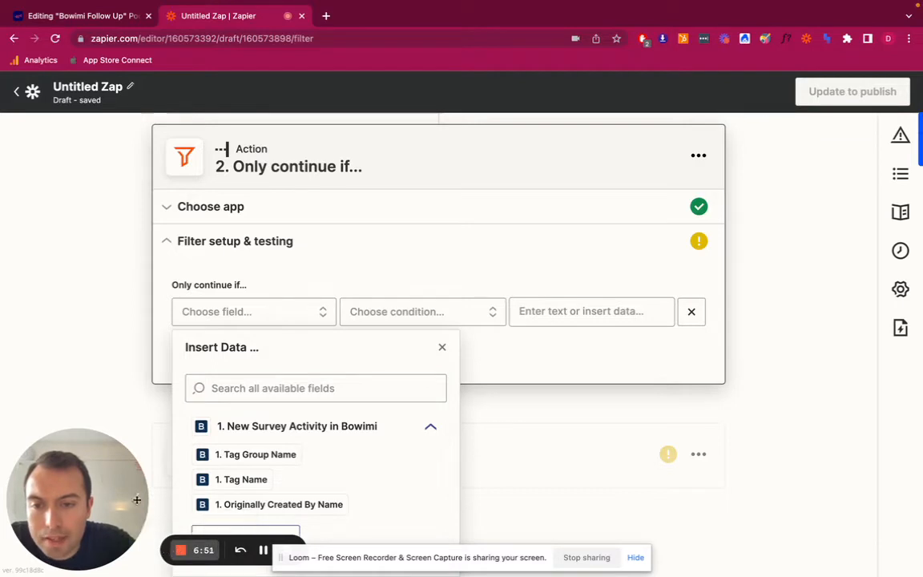
{"action": "left_click", "coordinate": [163, 418]}
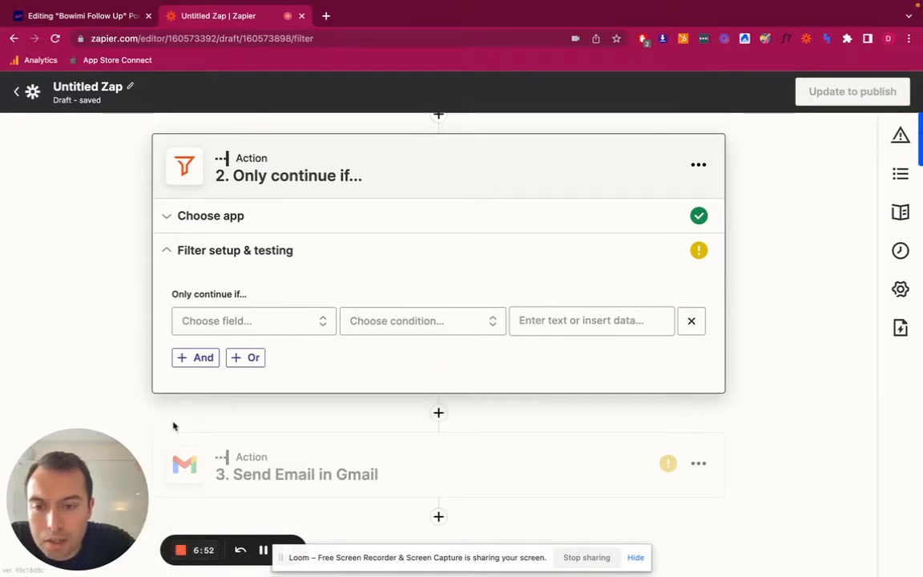
{"action": "left_click", "coordinate": [241, 326]}
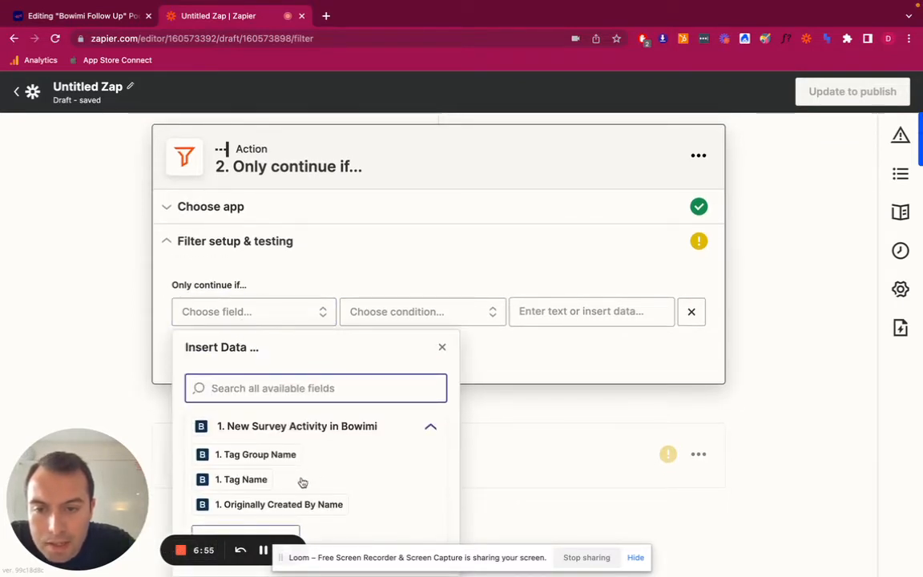
{"action": "left_click", "coordinate": [297, 531]}
{"action": "scroll", "coordinate": [298, 532], "scroll_direction": "down", "scroll_amount": 8}
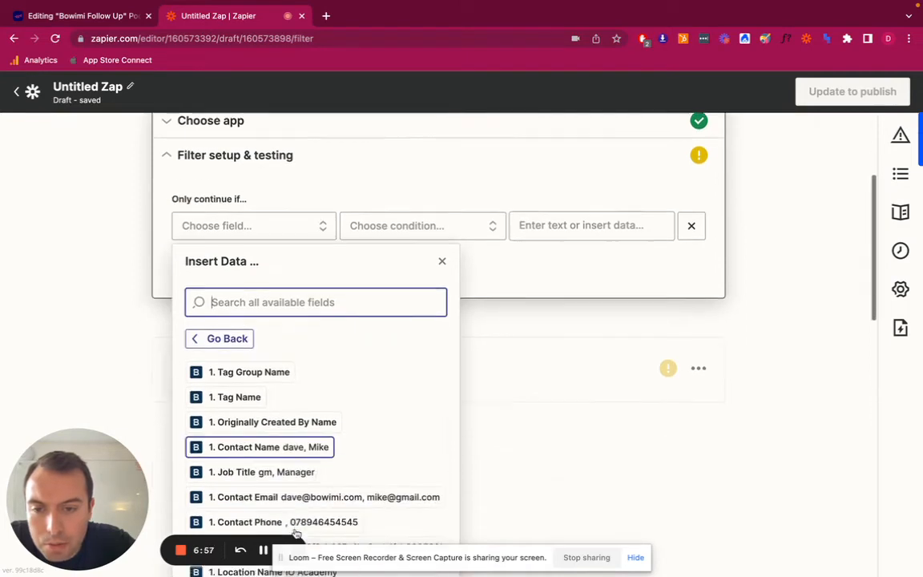
{"action": "scroll", "coordinate": [324, 455], "scroll_direction": "down", "scroll_amount": 8}
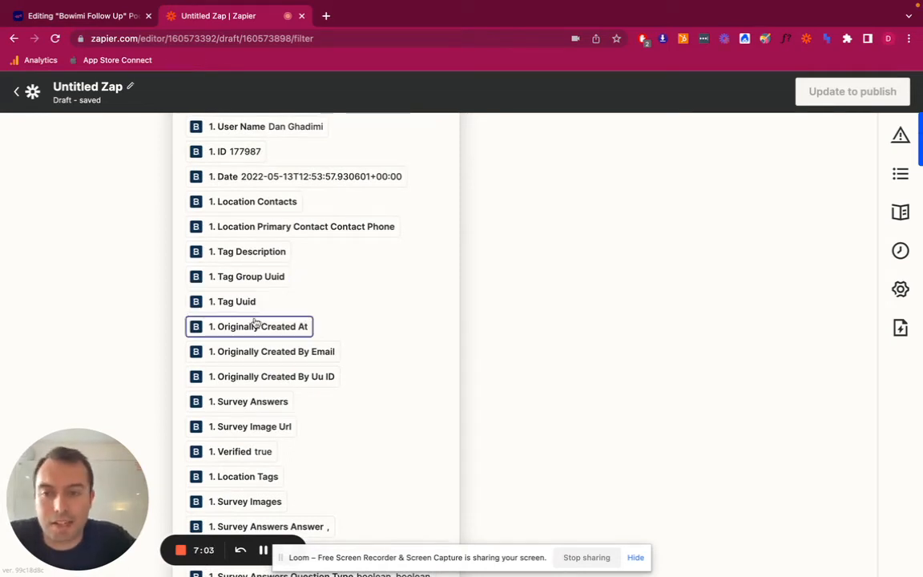
{"action": "left_click", "coordinate": [246, 478]}
Set the filter's condition to (Text) Contains and leave the comparison value empty
{"action": "left_click", "coordinate": [418, 322]}
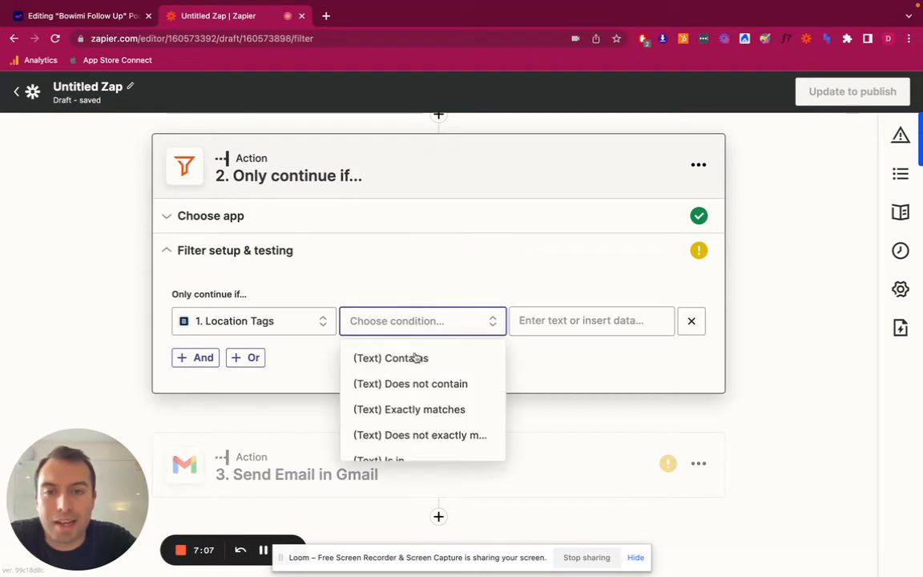
{"action": "left_click", "coordinate": [414, 361]}
{"action": "left_click", "coordinate": [557, 318]}
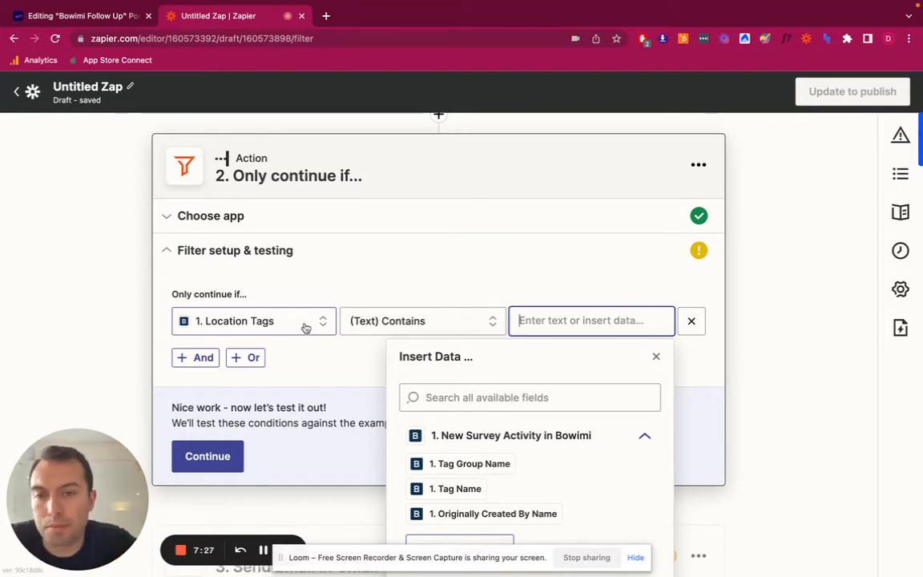
{"action": "left_click", "coordinate": [319, 368]}
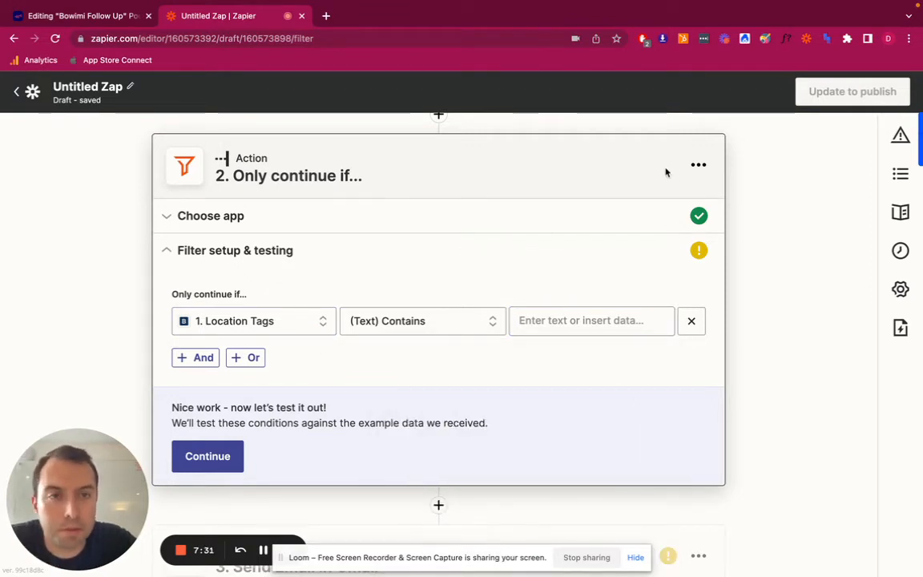
Delete the filter step from the Zap and confirm the deletion
{"action": "left_click", "coordinate": [699, 170]}
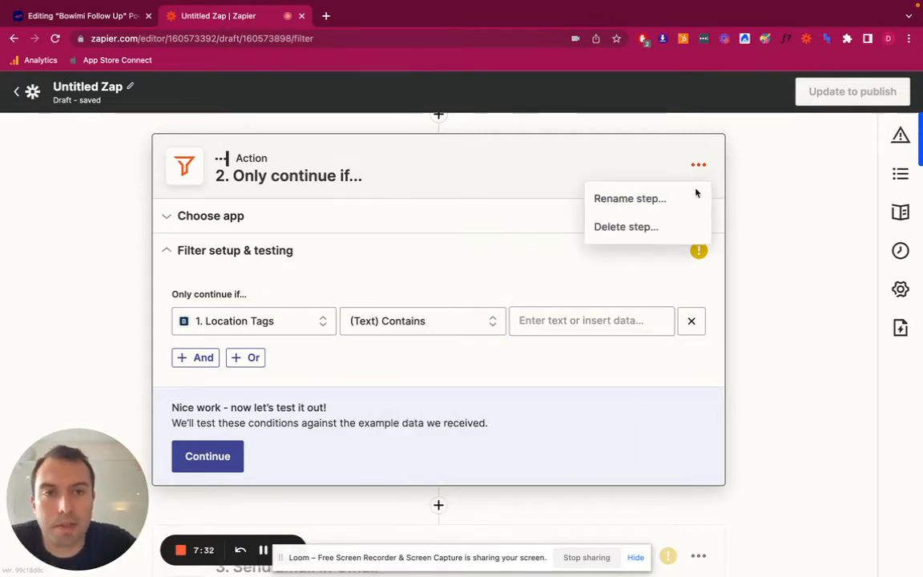
{"action": "left_click", "coordinate": [668, 229]}
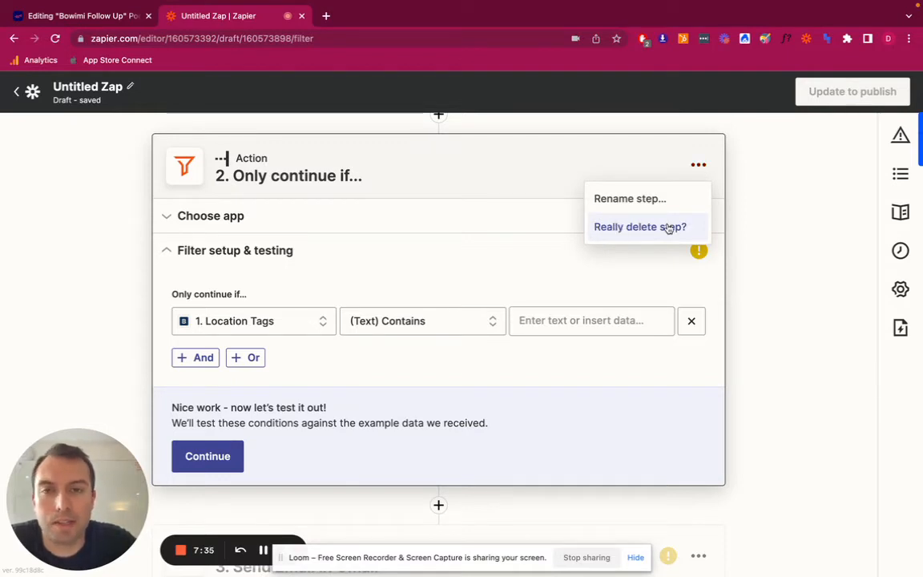
{"action": "left_click", "coordinate": [666, 229]}
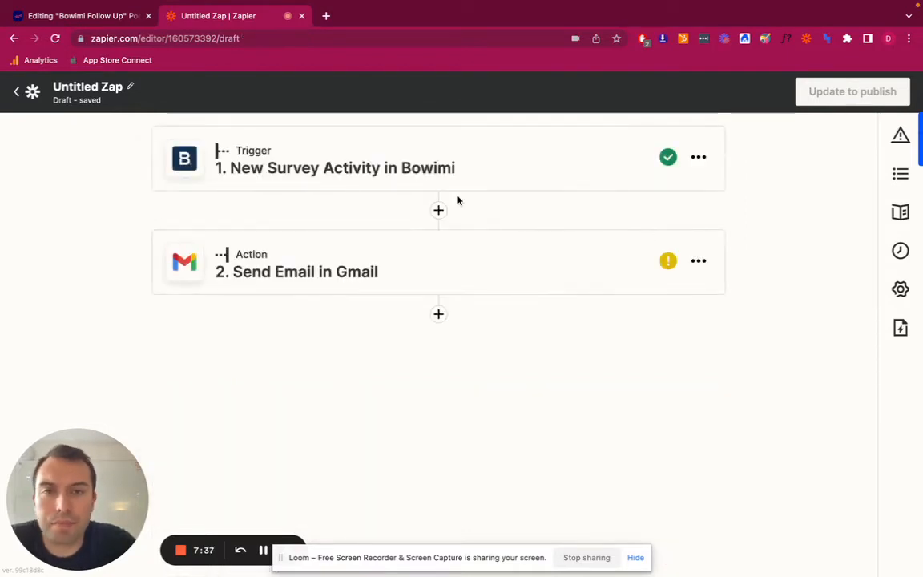
Insert a Formatter by Zapier step between the trigger and the Gmail action with the Date / Time event, and continue to its setup
{"action": "left_click", "coordinate": [439, 210]}
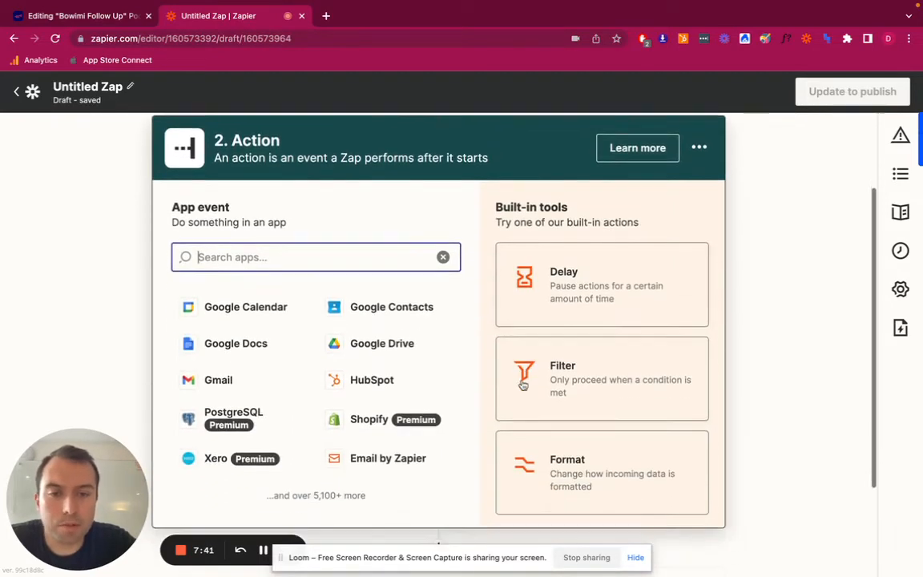
{"action": "left_click", "coordinate": [551, 462]}
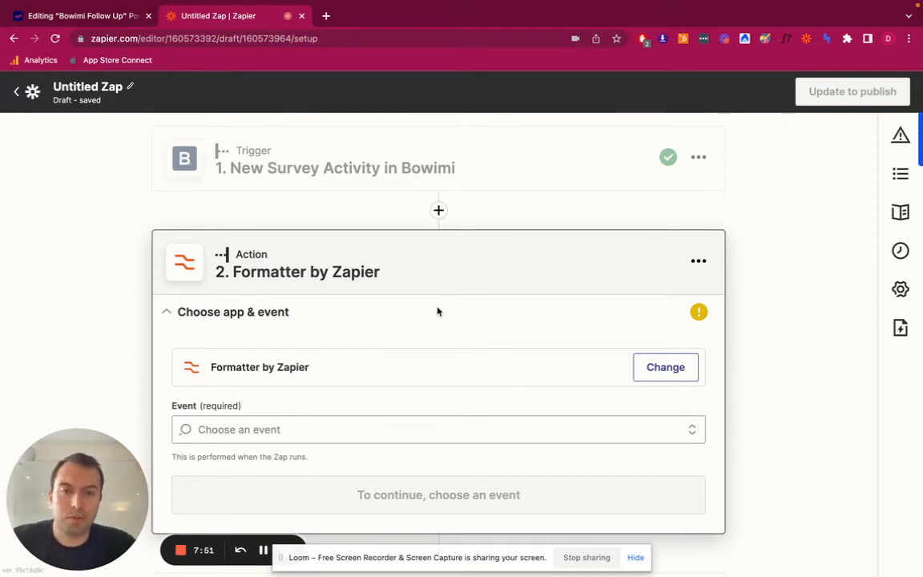
{"action": "left_click", "coordinate": [358, 418]}
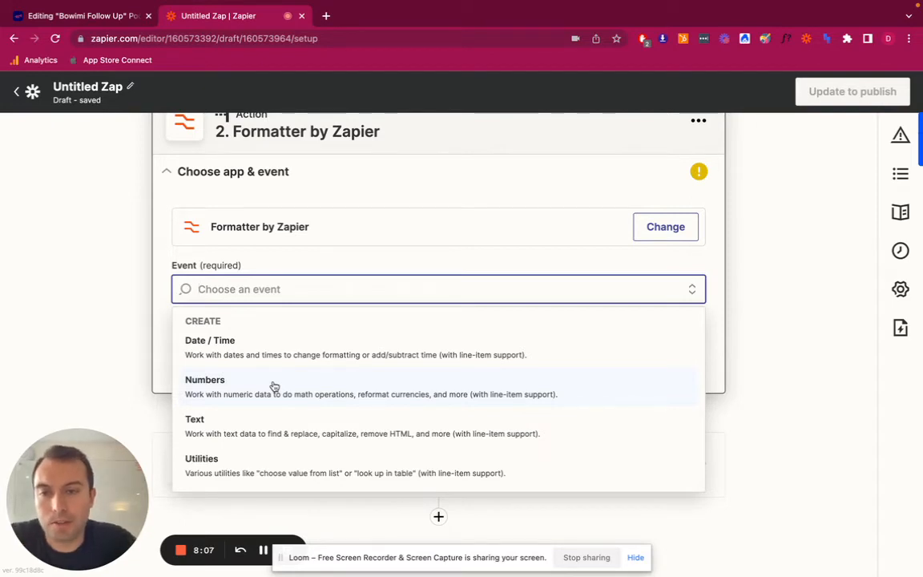
{"action": "left_click", "coordinate": [297, 347]}
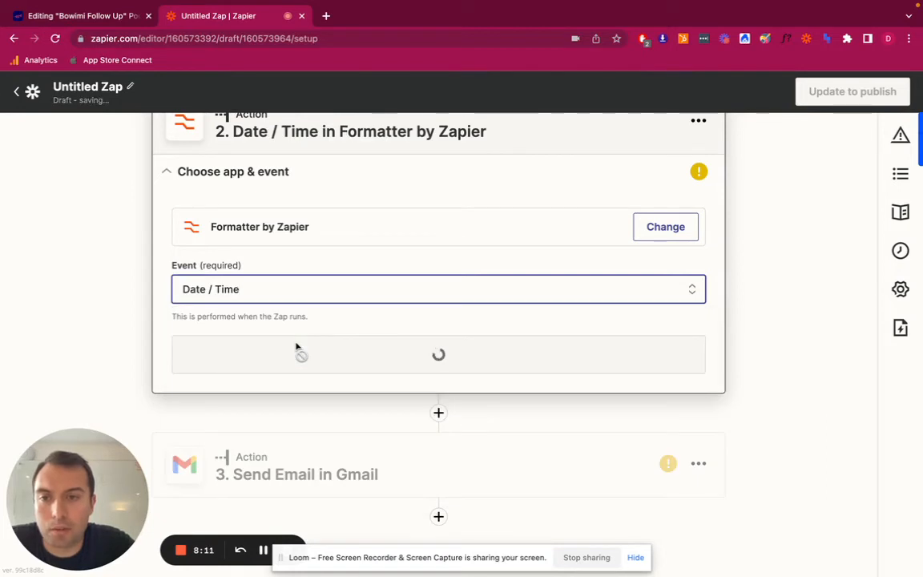
{"action": "left_click", "coordinate": [296, 354]}
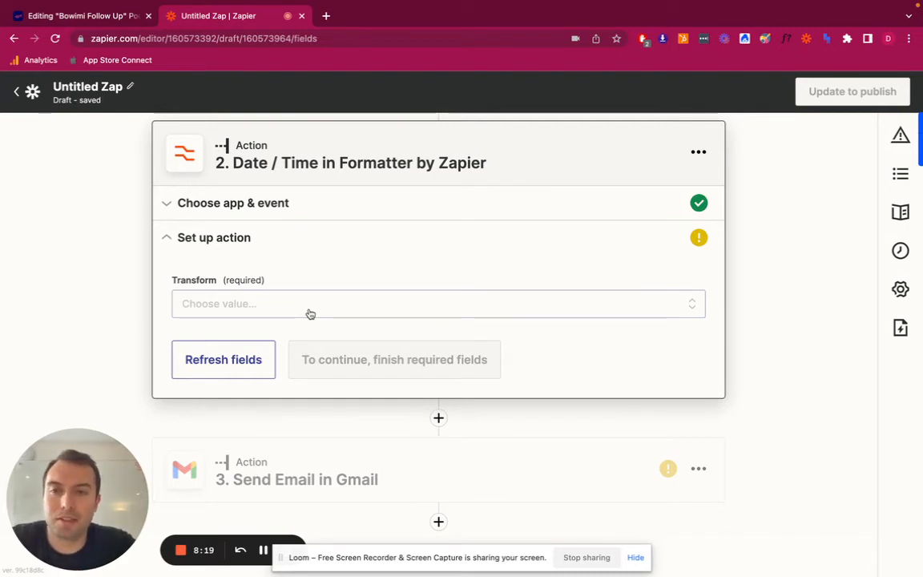
Set the formatter's transform to Format and insert the Bowimi trigger's Date field as its input
{"action": "left_click", "coordinate": [310, 314]}
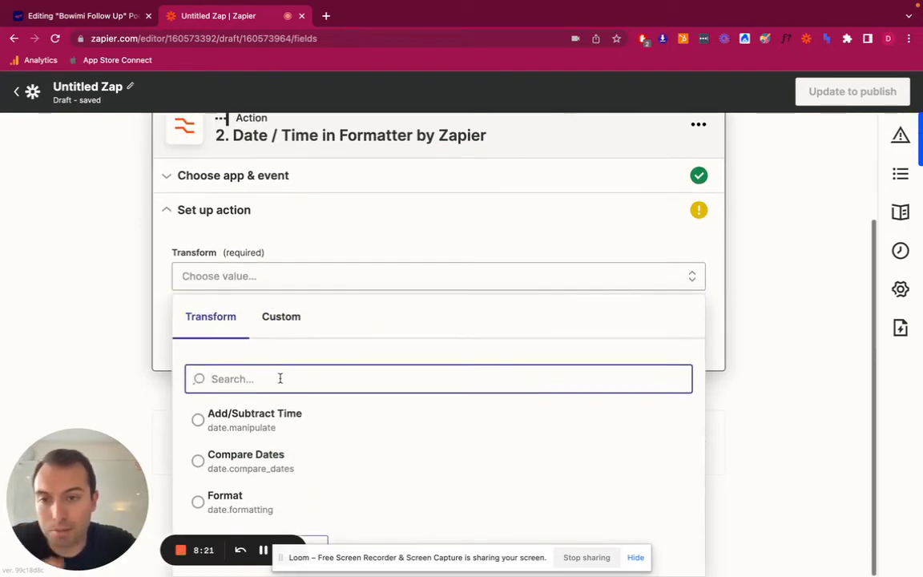
{"action": "left_click", "coordinate": [247, 498]}
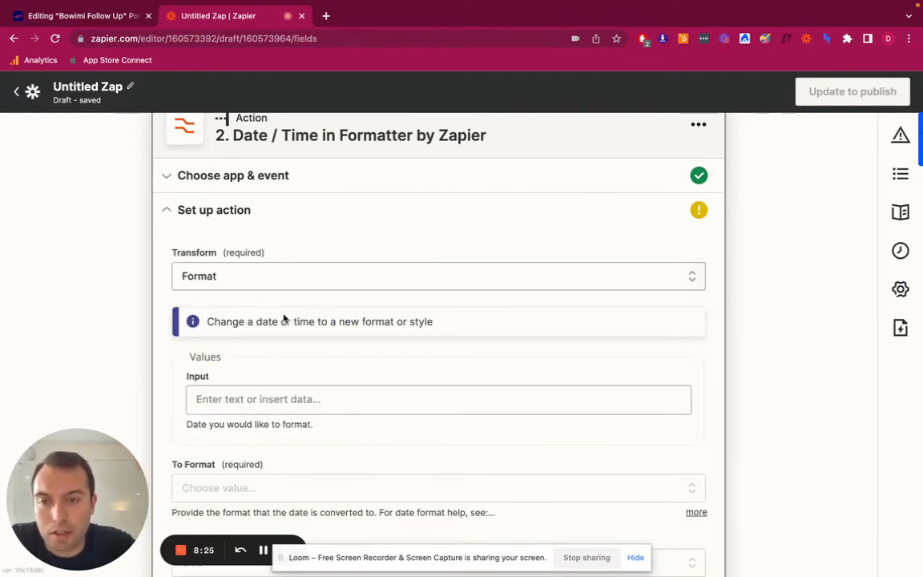
{"action": "scroll", "coordinate": [283, 318], "scroll_direction": "down", "scroll_amount": 2}
{"action": "left_click", "coordinate": [265, 313]}
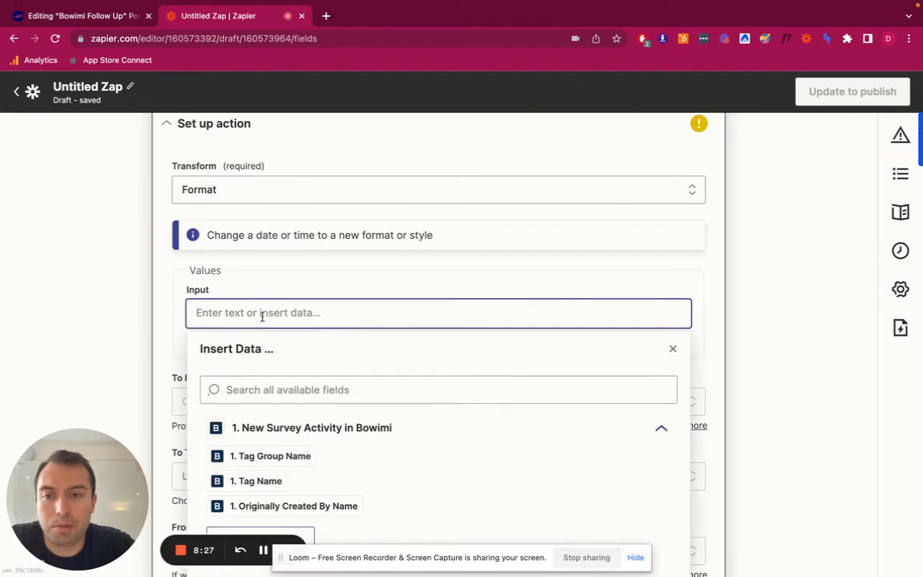
{"action": "scroll", "coordinate": [262, 315], "scroll_direction": "down", "scroll_amount": 2}
{"action": "left_click", "coordinate": [256, 292]}
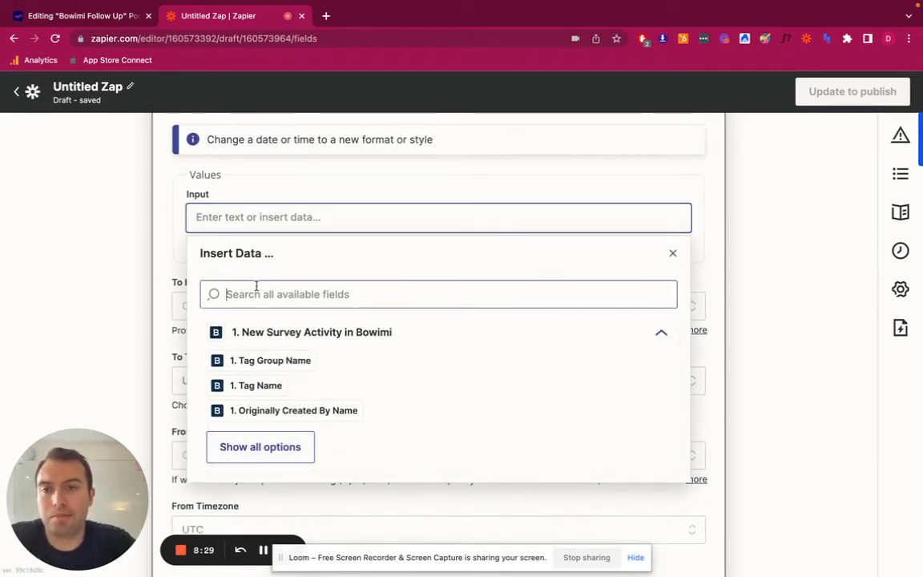
{"action": "type", "text": "date"}
{"action": "left_click", "coordinate": [293, 328]}
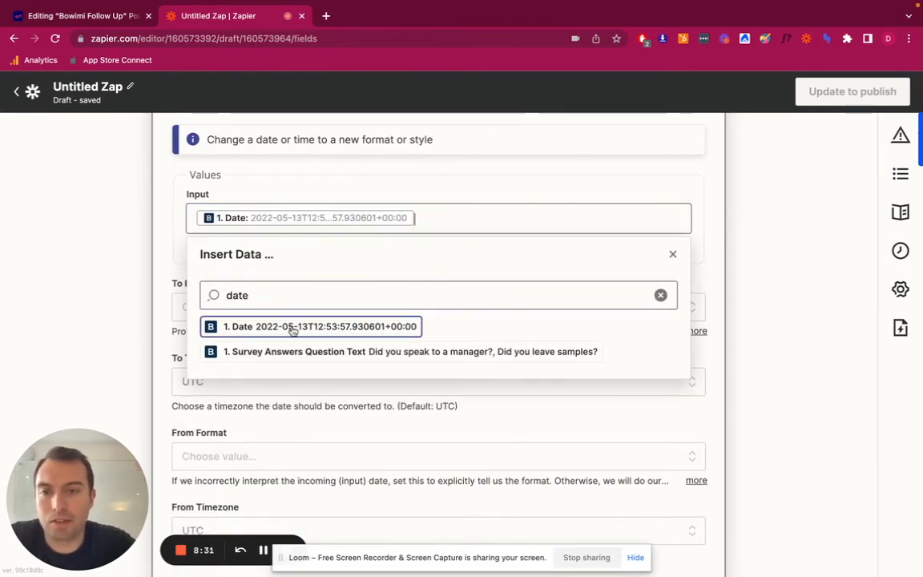
{"action": "left_click", "coordinate": [127, 286]}
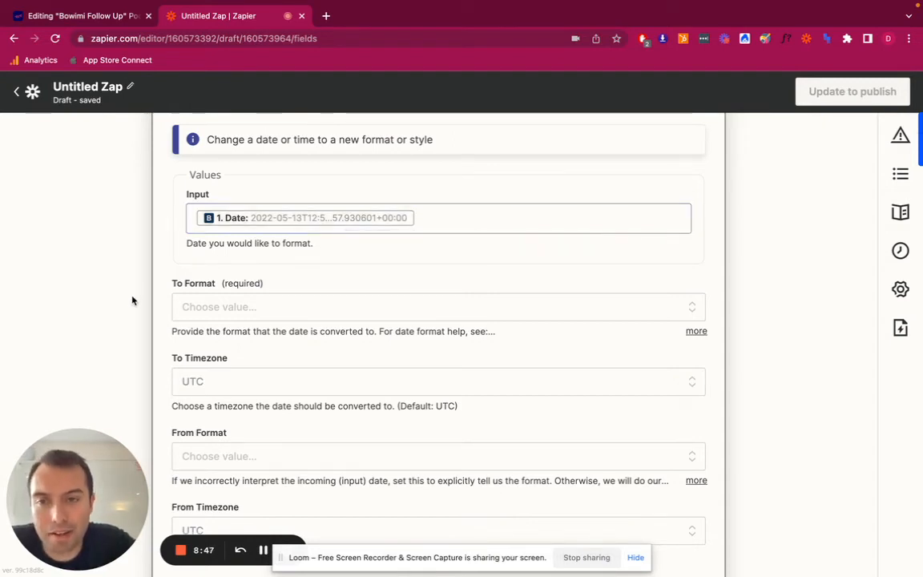
Review the date formats available for the formatter's To Format field, including DD-MM-YYYY, and close the list without choosing one
{"action": "left_click", "coordinate": [227, 311]}
{"action": "scroll", "coordinate": [140, 354], "scroll_direction": "down", "scroll_amount": 4}
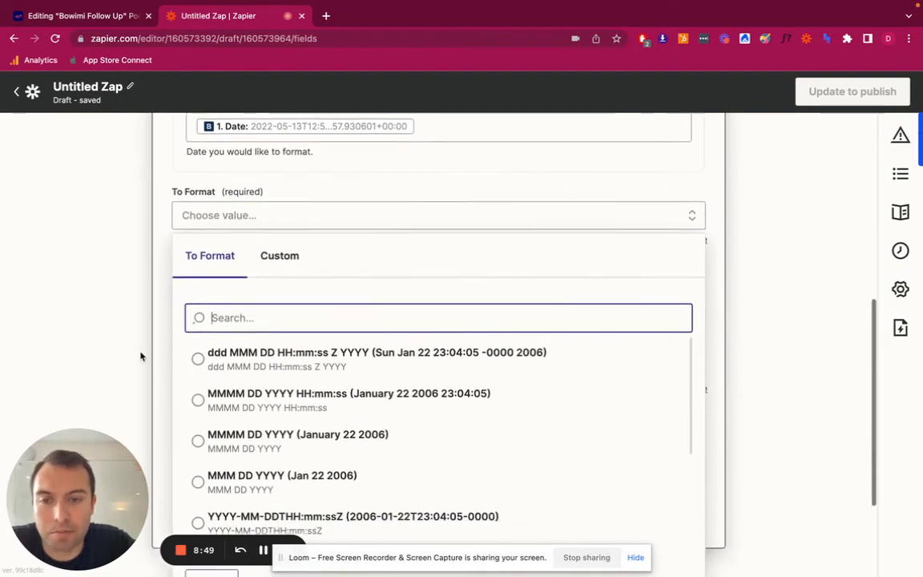
{"action": "scroll", "coordinate": [298, 408], "scroll_direction": "down", "scroll_amount": 2}
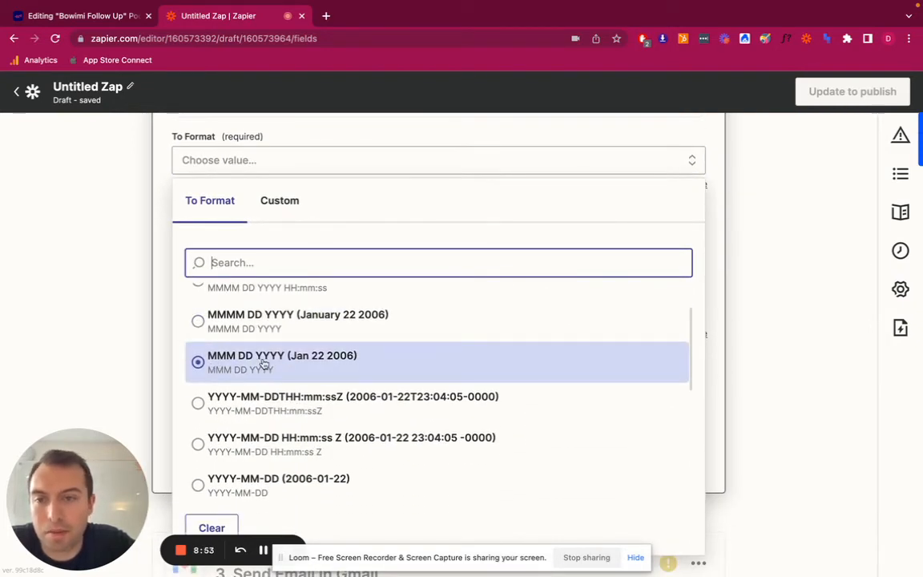
{"action": "scroll", "coordinate": [321, 409], "scroll_direction": "down", "scroll_amount": 2}
{"action": "scroll", "coordinate": [322, 410], "scroll_direction": "down", "scroll_amount": 5}
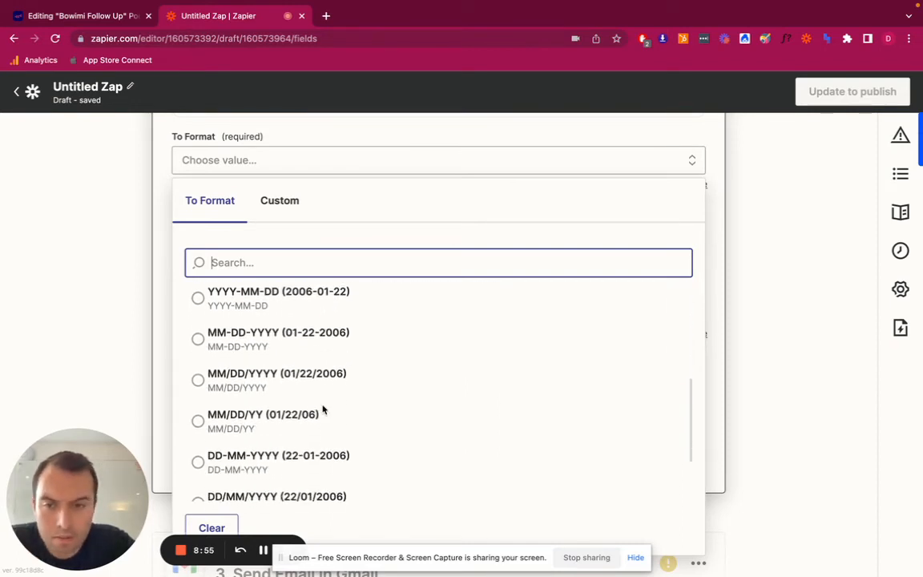
{"action": "left_click", "coordinate": [280, 378]}
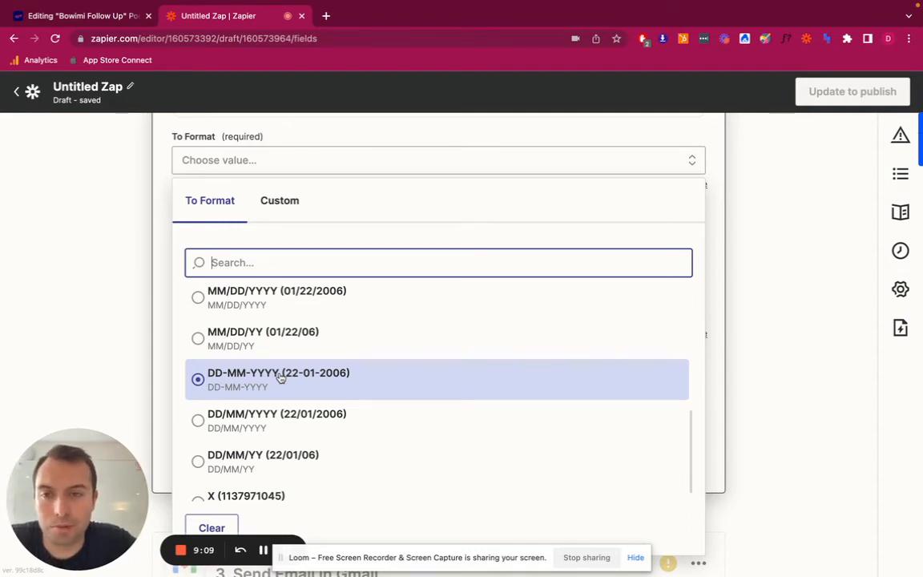
{"action": "left_click", "coordinate": [103, 263]}
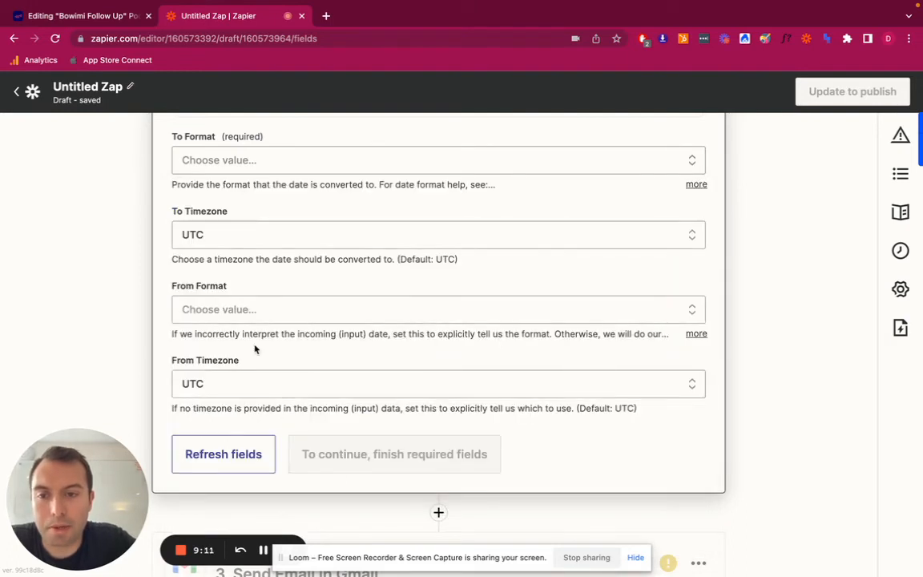
Change the app of the Send Email action from Gmail to Google Sheets
{"action": "scroll", "coordinate": [258, 361], "scroll_direction": "down", "scroll_amount": 2}
{"action": "left_click", "coordinate": [313, 471]}
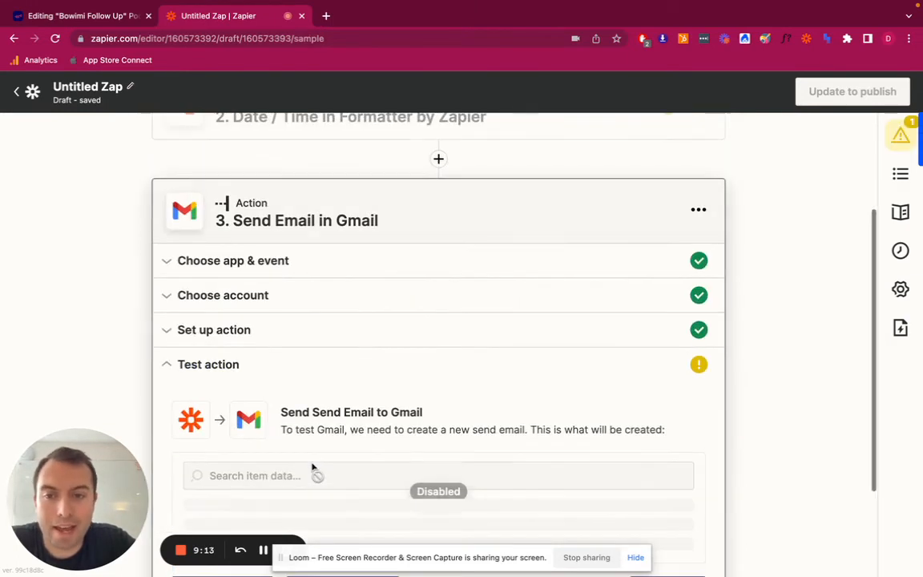
{"action": "left_click", "coordinate": [267, 261]}
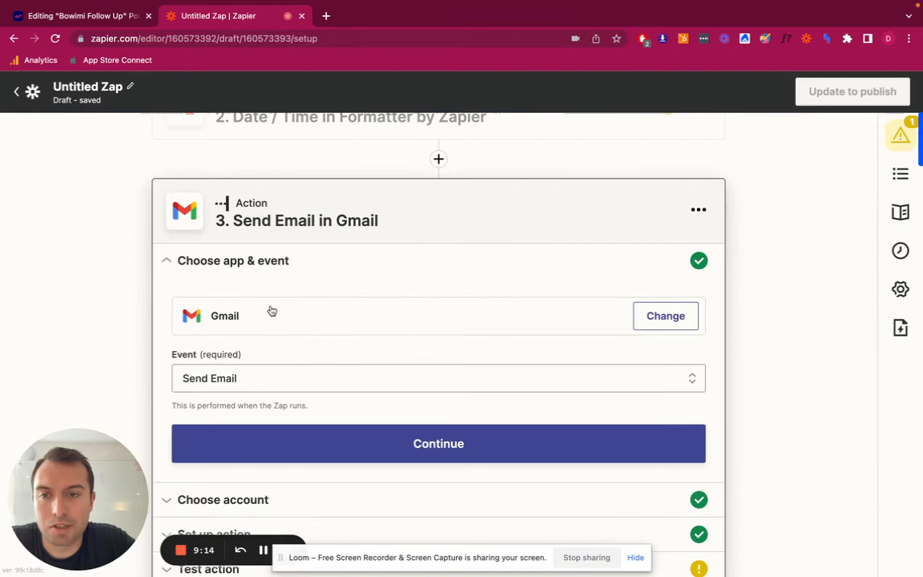
{"action": "left_click", "coordinate": [666, 315]}
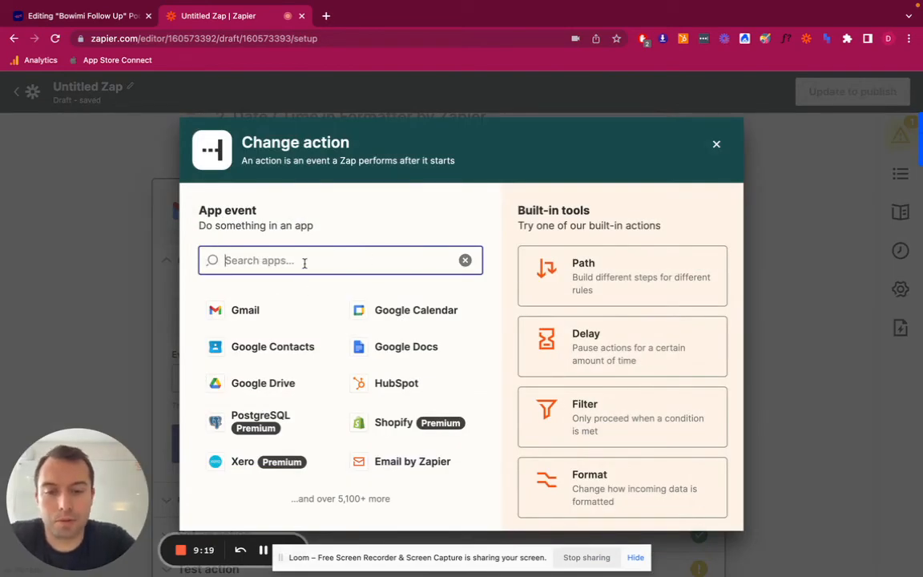
{"action": "type", "text": "google sheet"}
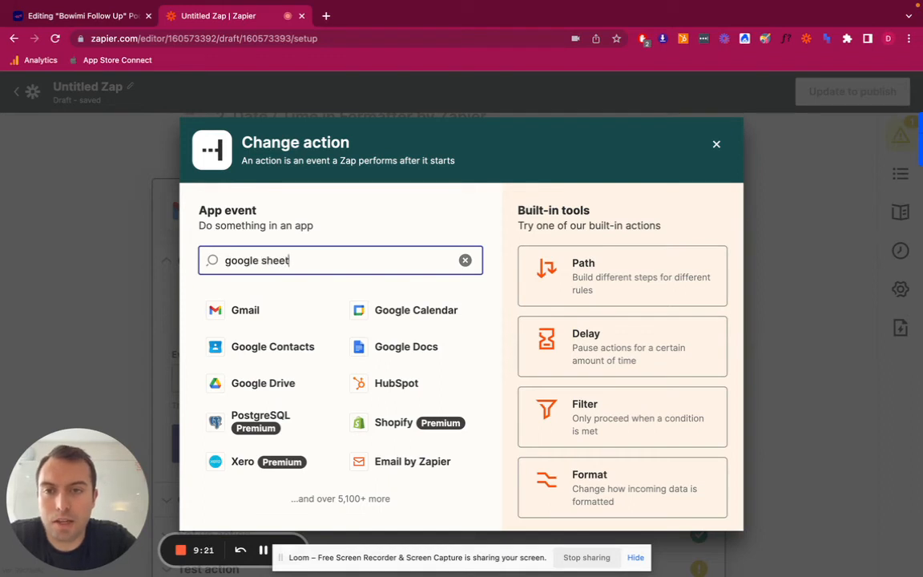
{"action": "left_click", "coordinate": [276, 311]}
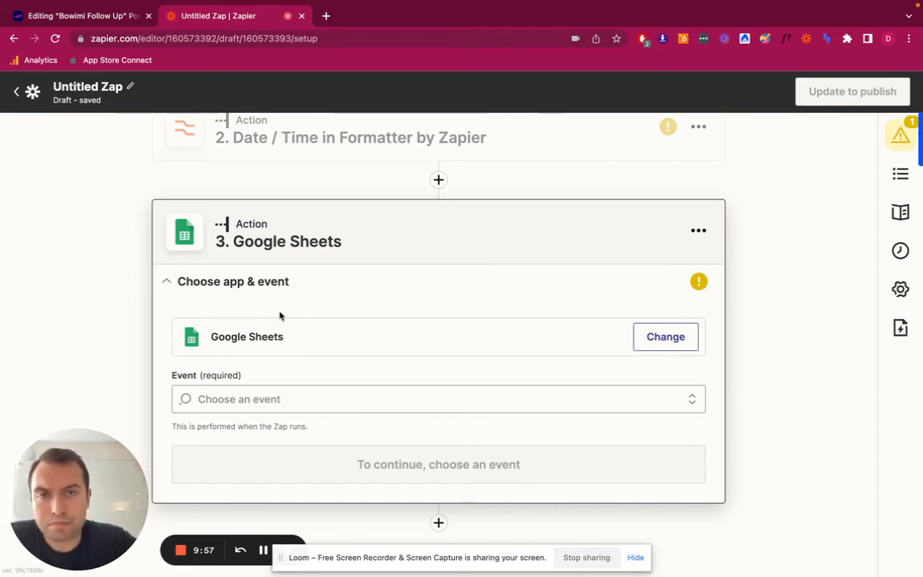
{"action": "scroll", "coordinate": [280, 314], "scroll_direction": "up", "scroll_amount": 3}
{"action": "scroll", "coordinate": [280, 315], "scroll_direction": "down", "scroll_amount": 3}
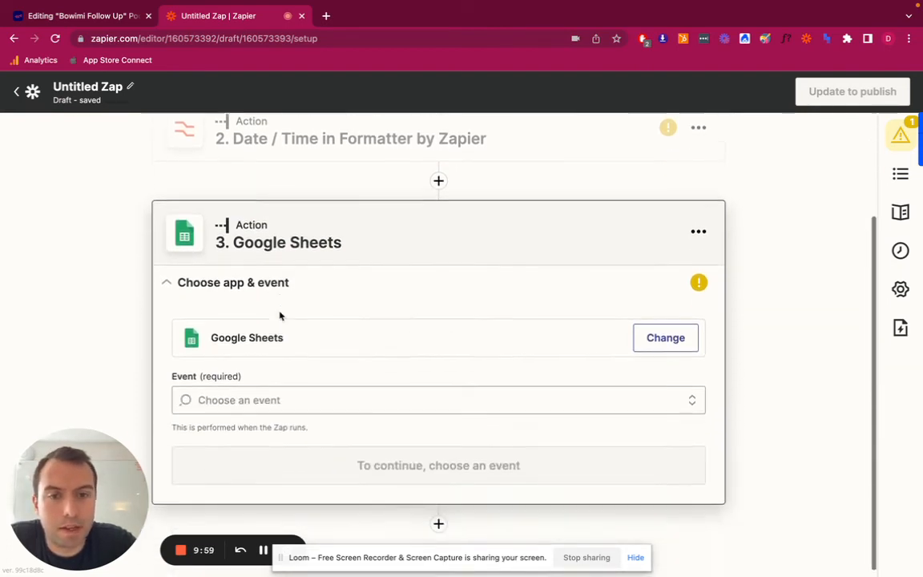
{"action": "scroll", "coordinate": [279, 315], "scroll_direction": "up", "scroll_amount": 3}
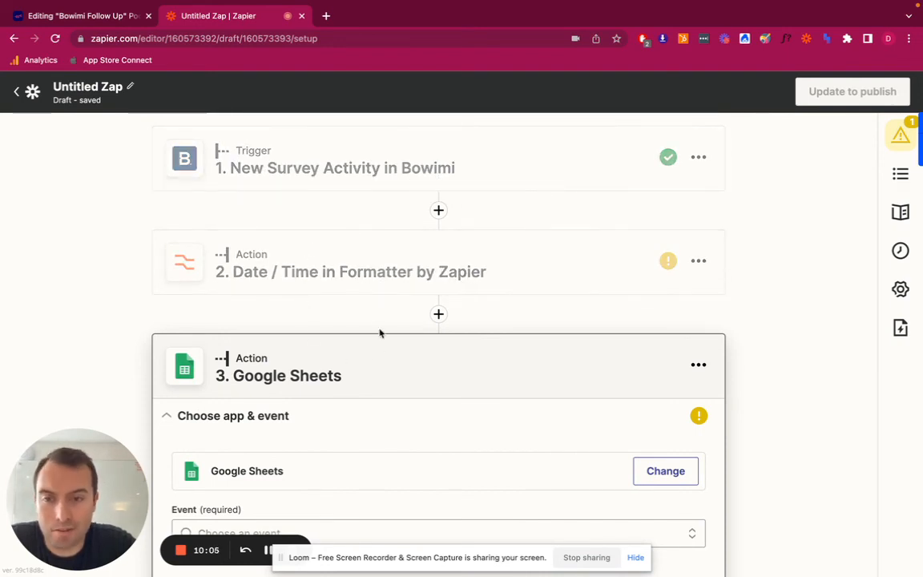
{"action": "scroll", "coordinate": [336, 364], "scroll_direction": "down", "scroll_amount": 1}
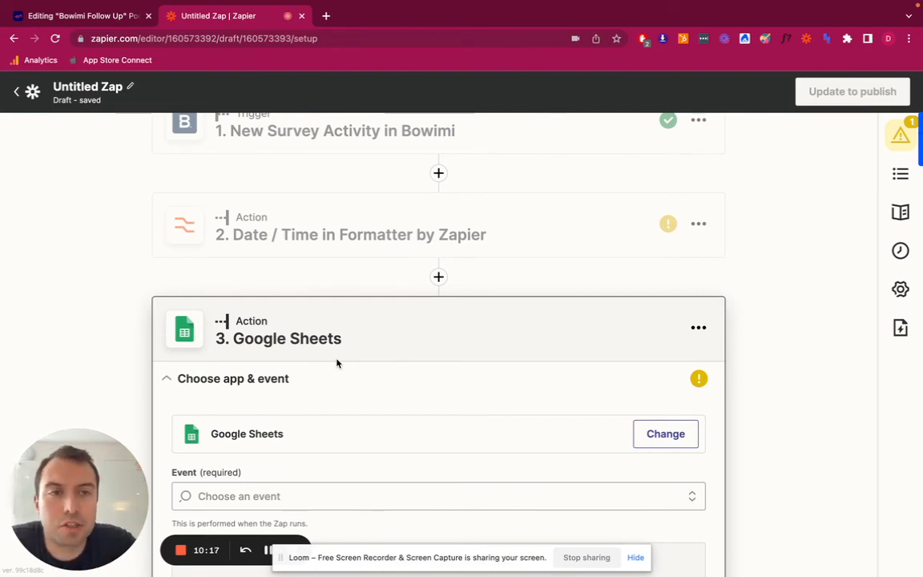
{"action": "scroll", "coordinate": [337, 363], "scroll_direction": "up", "scroll_amount": 1}
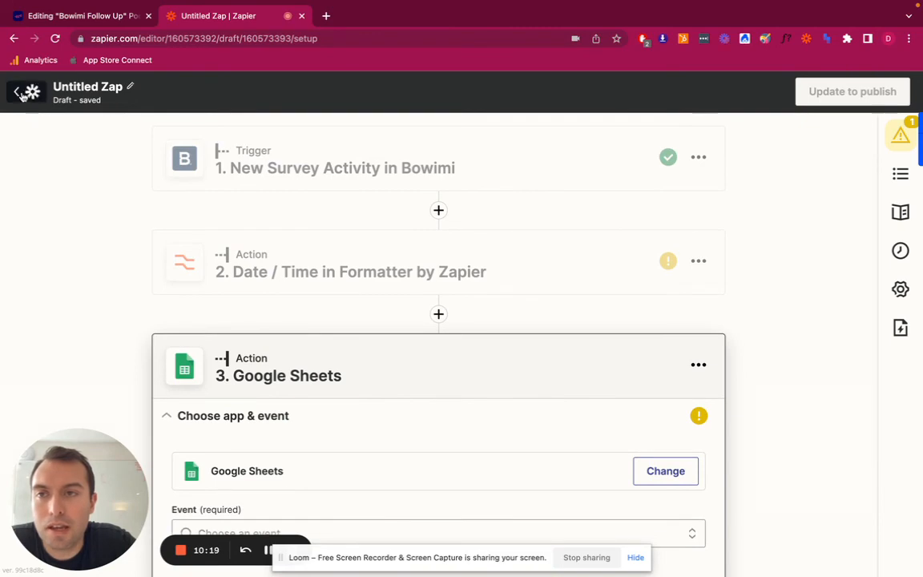
Leave the untitled Zap draft for the list of Zaps and open the available actions for the Contact Form Referrals Zap
{"action": "left_click", "coordinate": [21, 92]}
{"action": "left_click", "coordinate": [458, 349]}
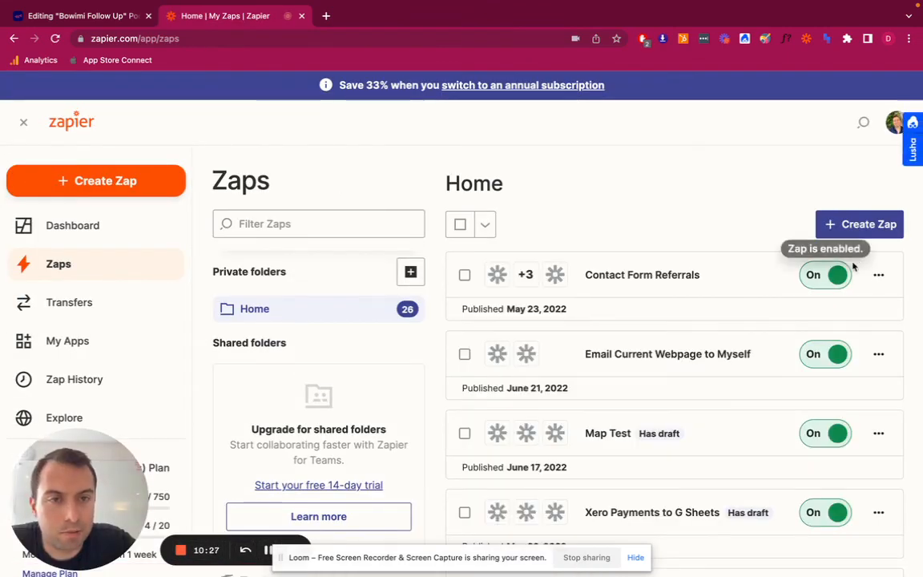
{"action": "left_click", "coordinate": [877, 276]}
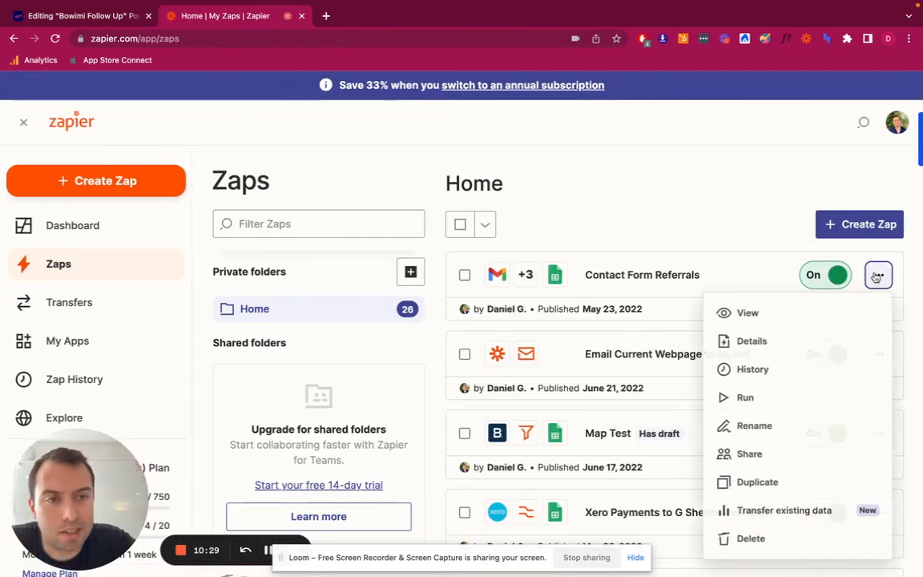